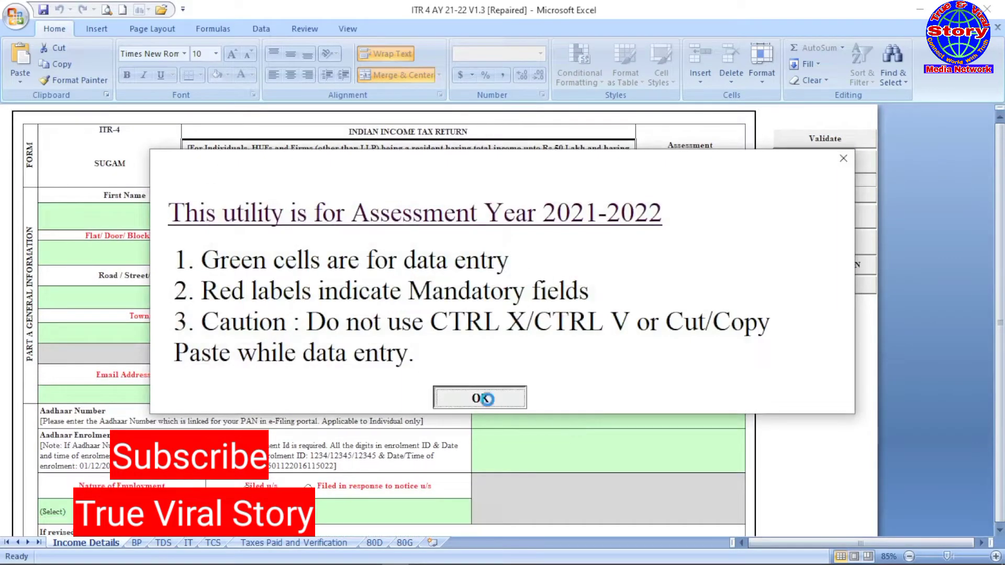
# Step: Dismiss the utility's start-up notice and look over the blank Income Details form down to the filing status section
pyautogui.click(488, 402)
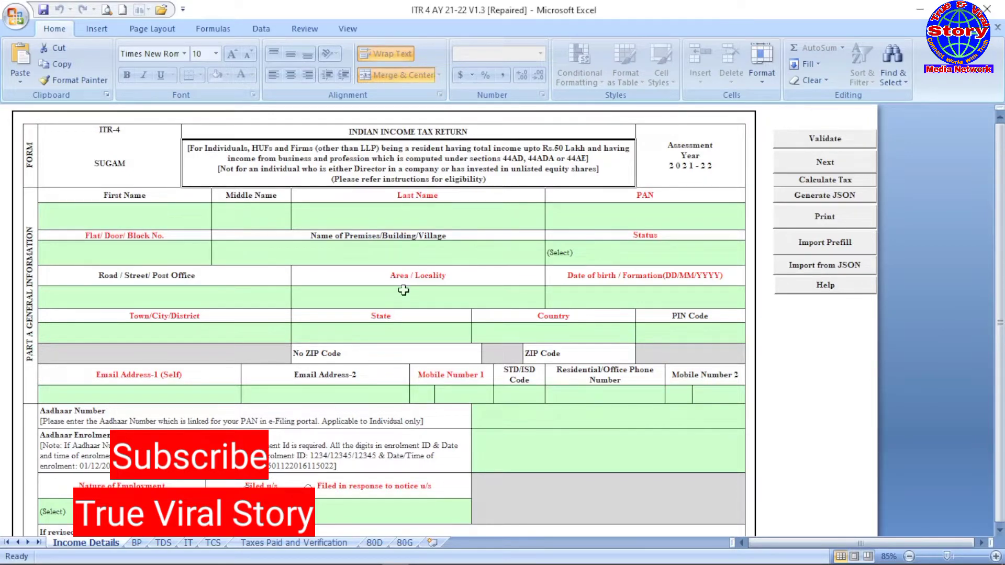
pyautogui.scroll(-4, 398, 292)
pyautogui.scroll(-3, 336, 333)
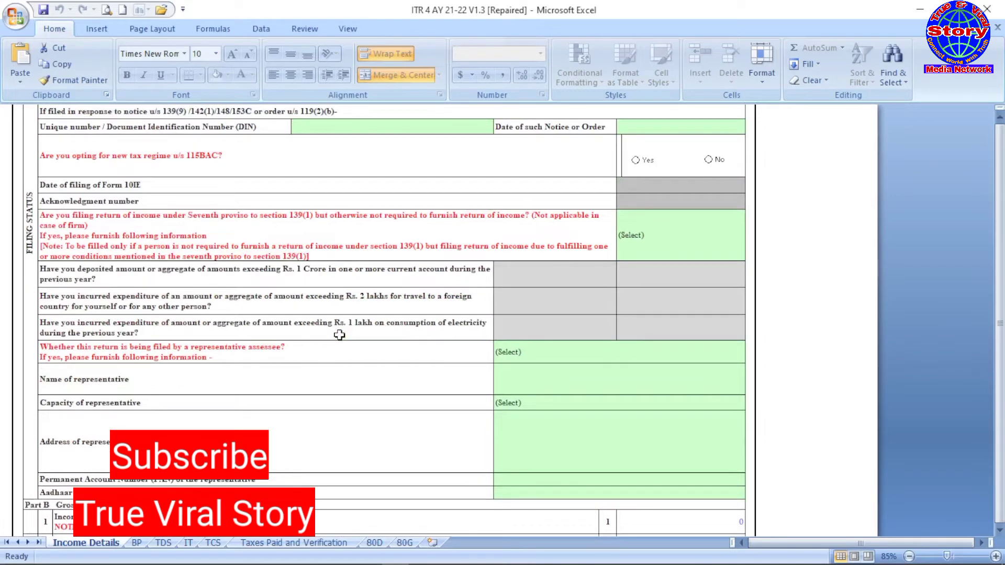
pyautogui.scroll(7, 339, 335)
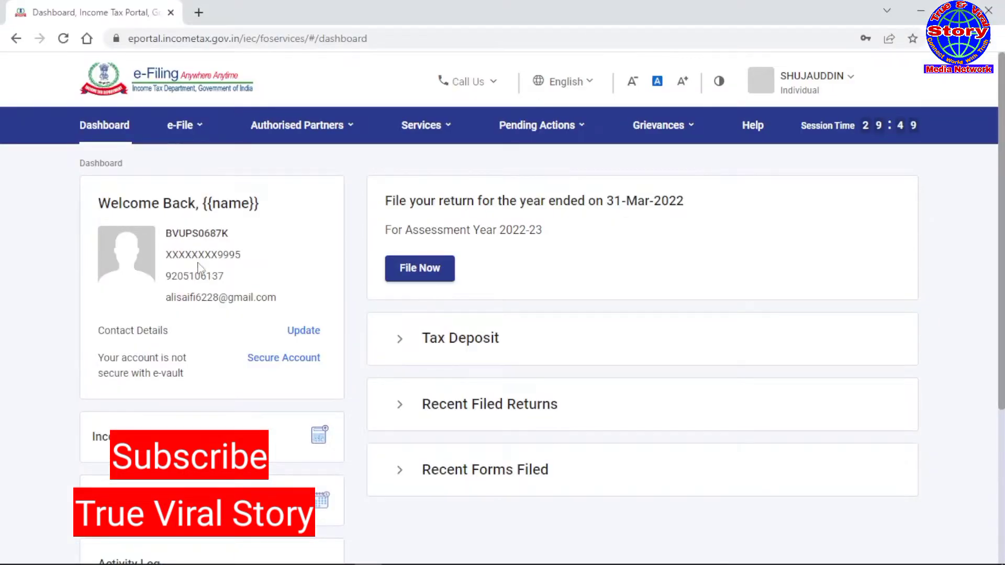
# Step: Switch to the e-Filing portal in the browser, open the income tax return pre-filled data download page and select assessment year 2021-22
pyautogui.click(181, 131)
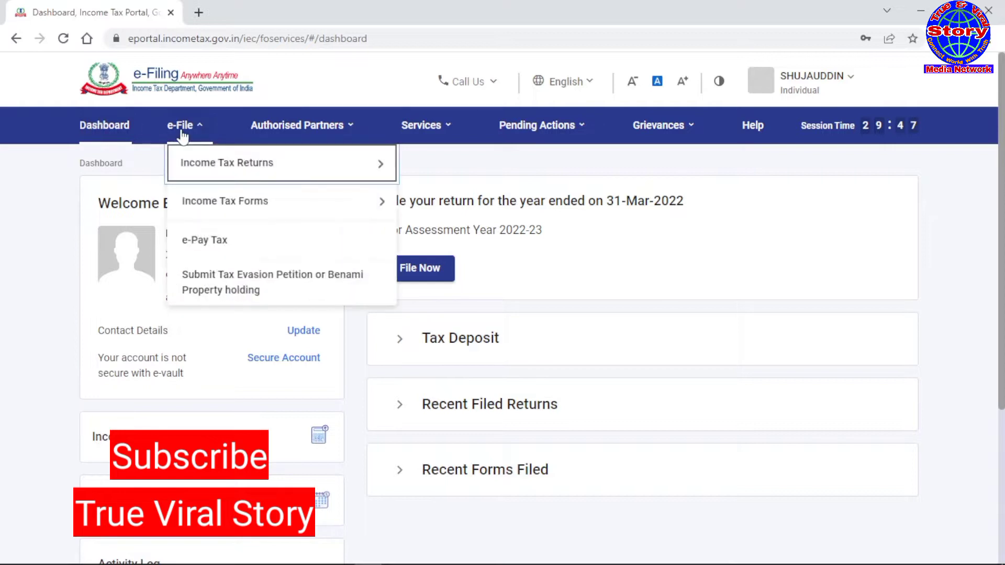
pyautogui.moveTo(184, 163)
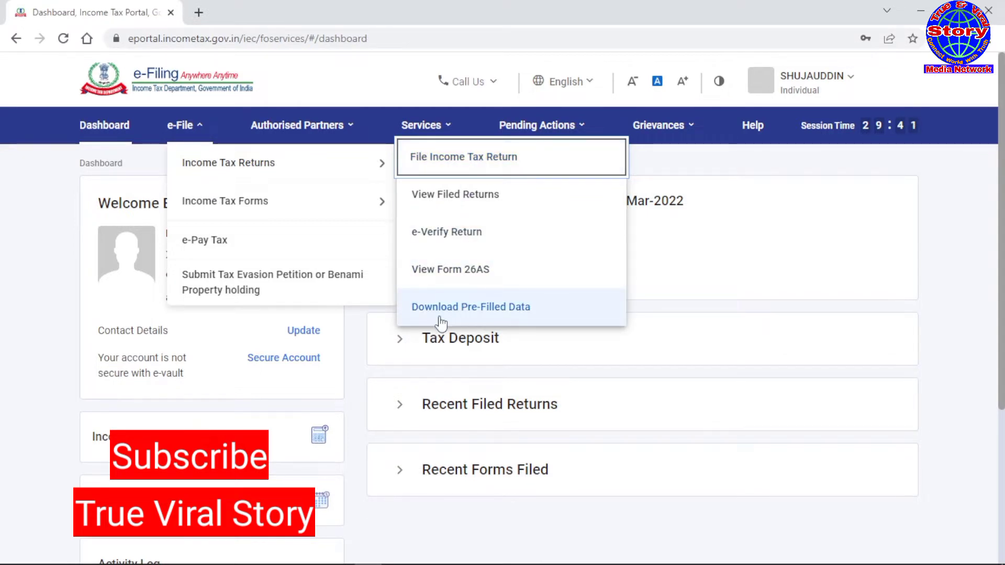
pyautogui.click(460, 314)
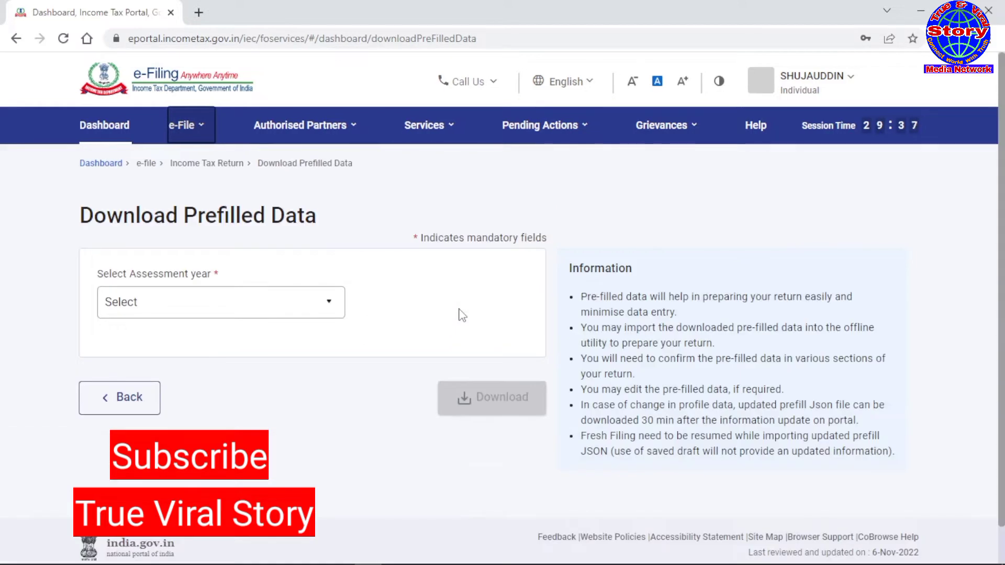
pyautogui.click(333, 312)
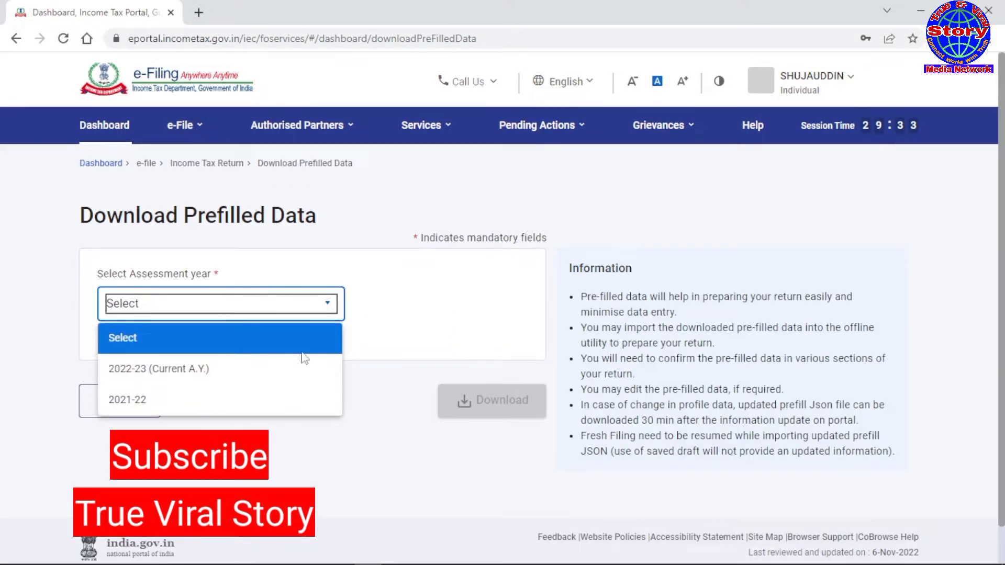
pyautogui.click(153, 402)
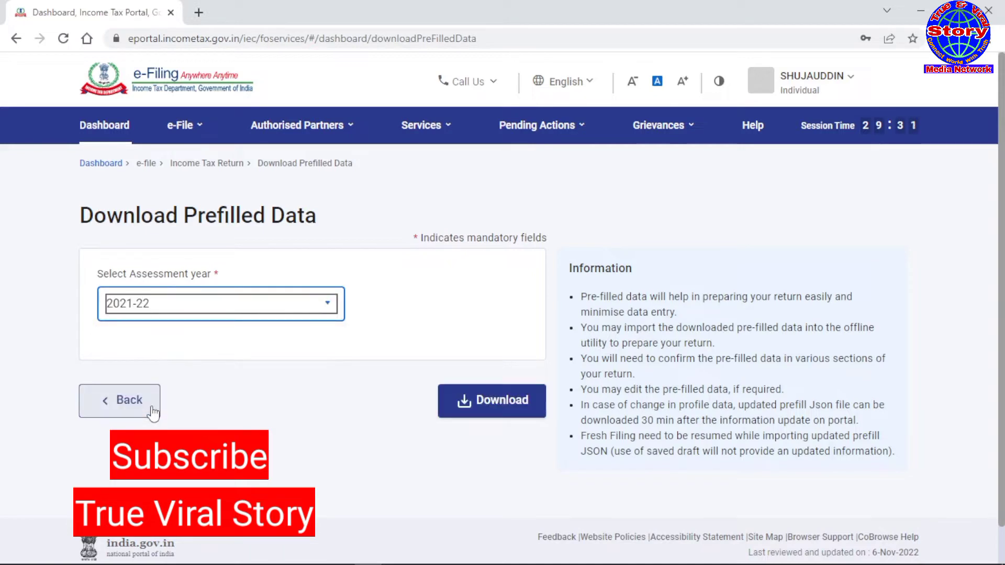
# Step: Download the pre-filled data file and save it to the Desktop
pyautogui.click(498, 399)
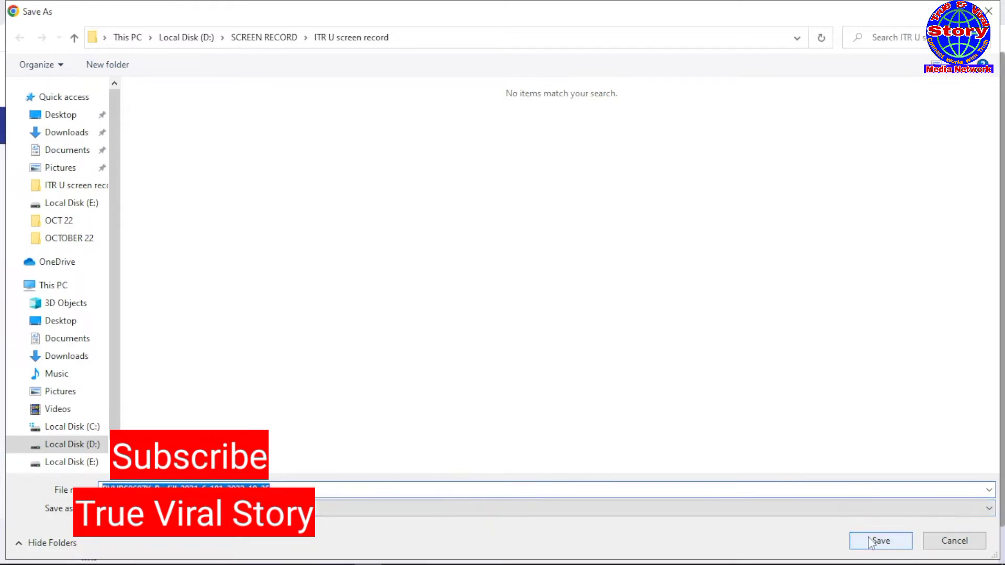
pyautogui.click(59, 117)
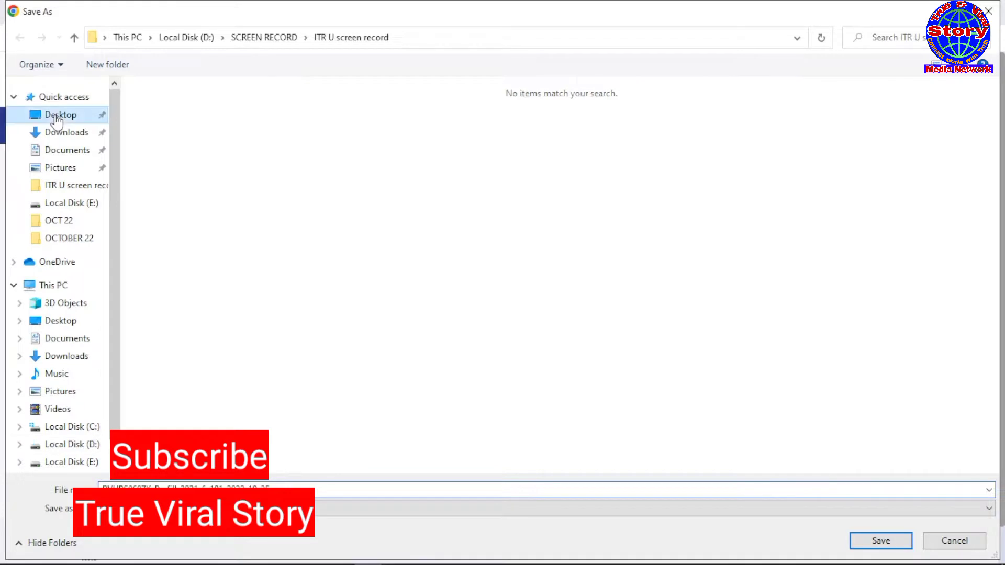
pyautogui.click(879, 539)
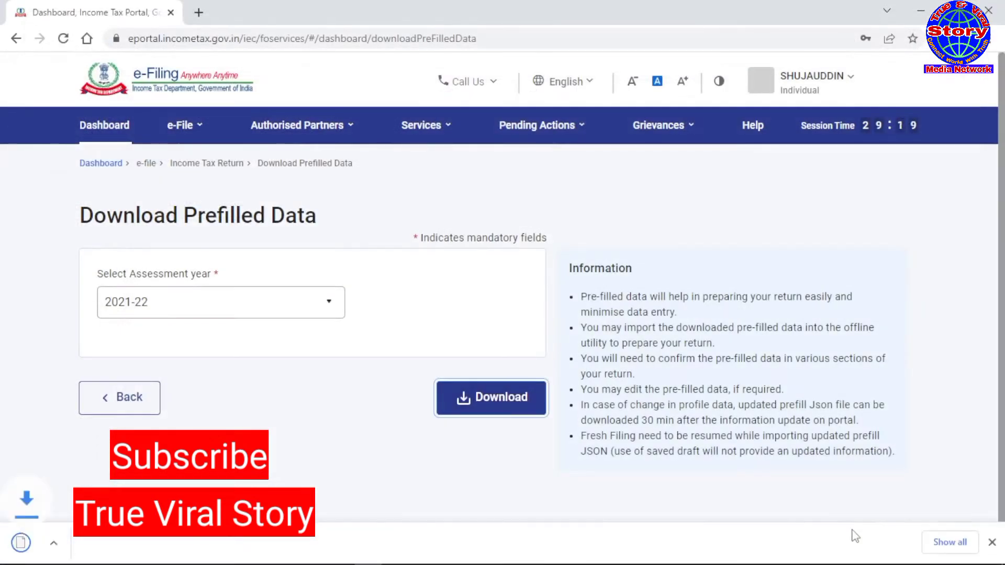
# Step: Switch to the ITR-4 workbook in Excel and import the Prefill-2021-6 JSON file from the Desktop as prefill data
pyautogui.click(921, 10)
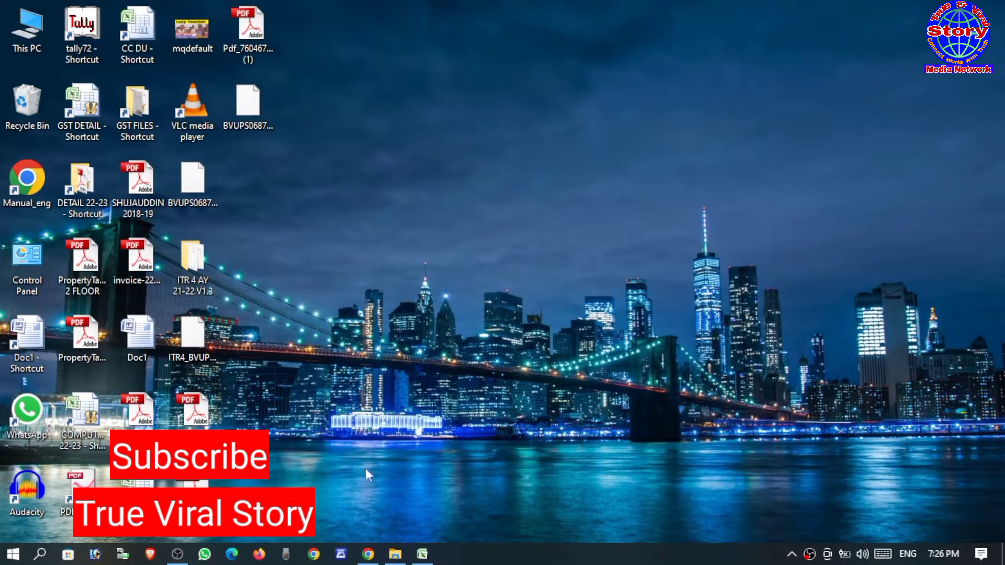
pyautogui.moveTo(411, 563)
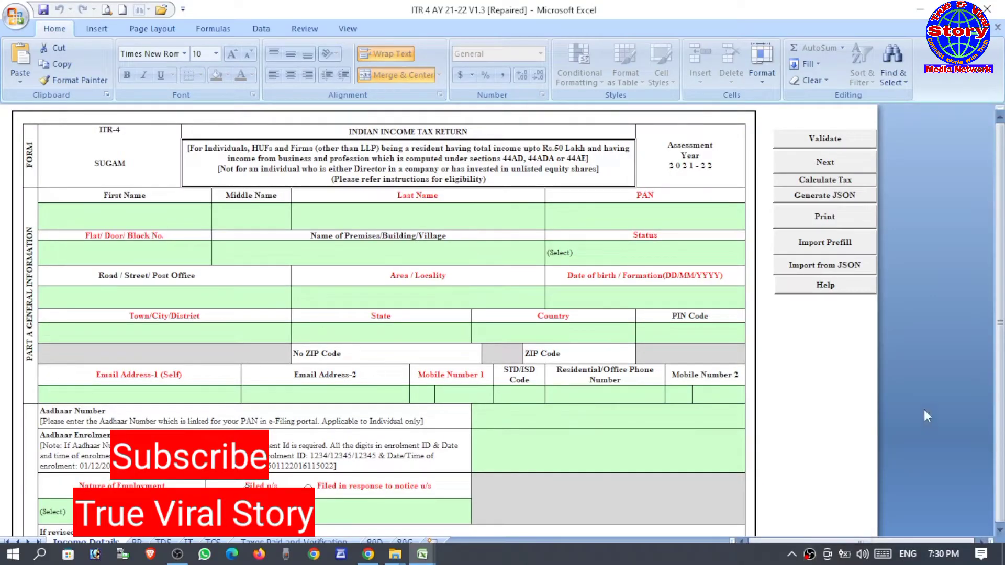
pyautogui.click(800, 246)
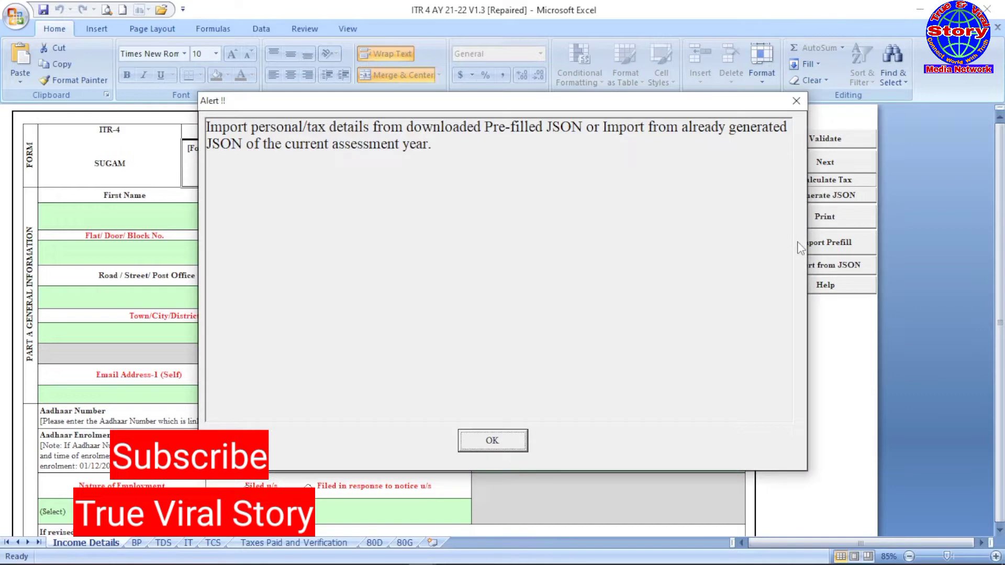
pyautogui.click(464, 442)
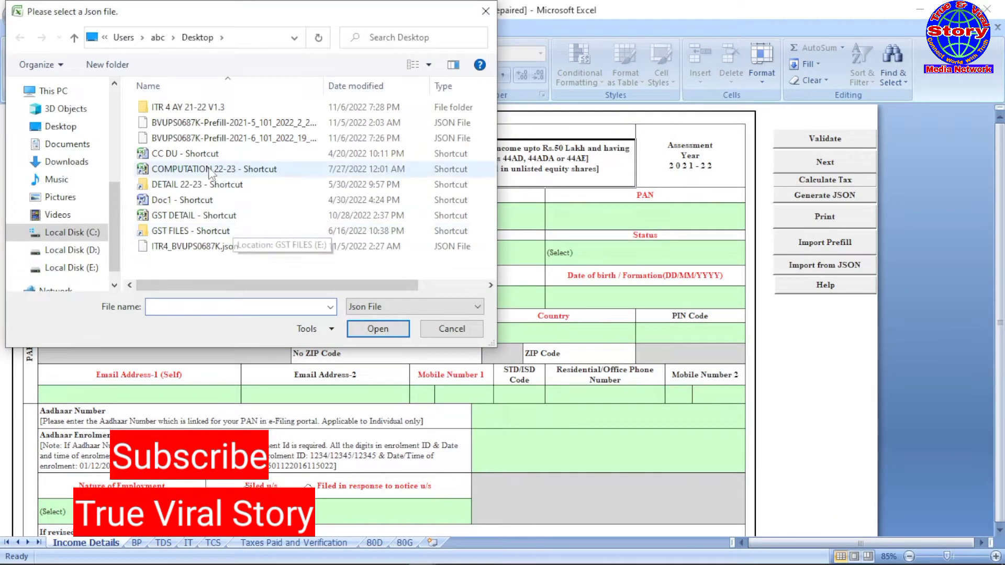
pyautogui.click(249, 138)
pyautogui.click(376, 331)
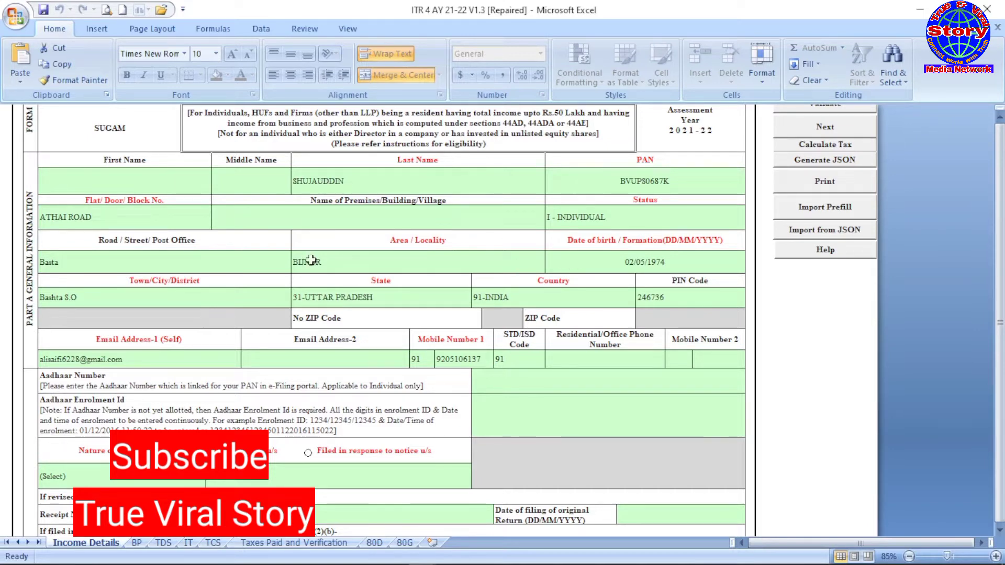
# Step: Review the imported general information and set Nature of Employment to Others
pyautogui.scroll(-1, 318, 260)
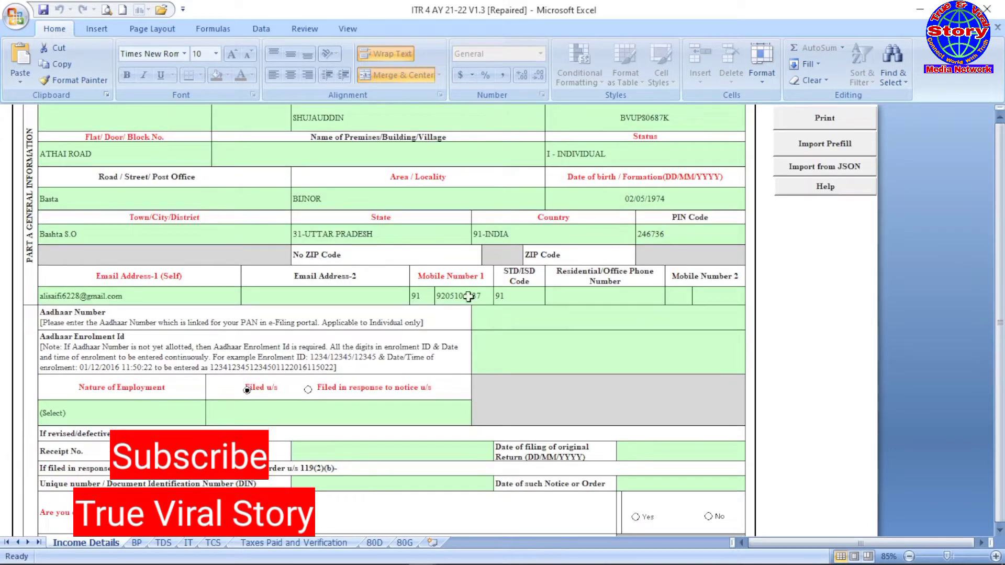
pyautogui.scroll(-1, 240, 282)
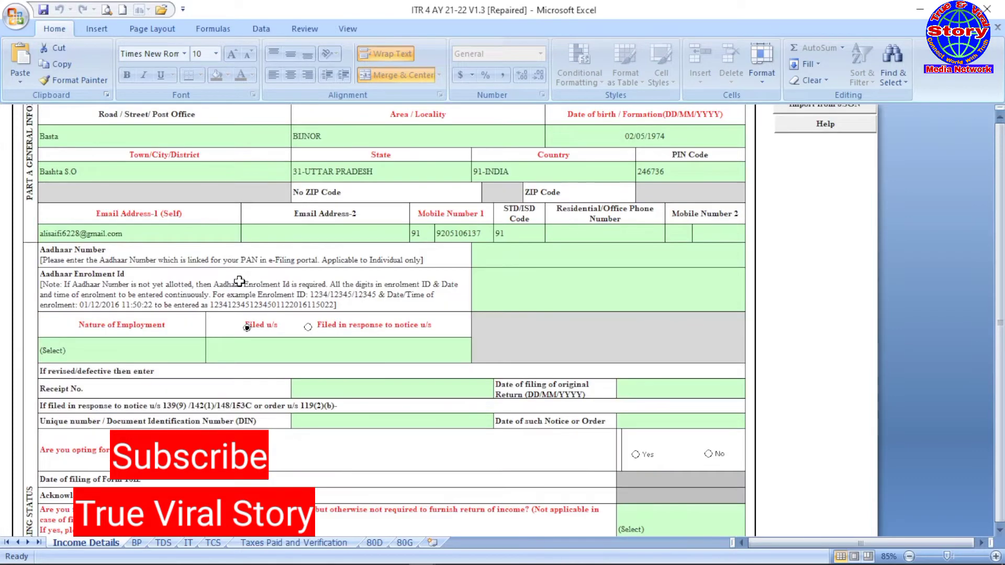
pyautogui.scroll(-1, 256, 282)
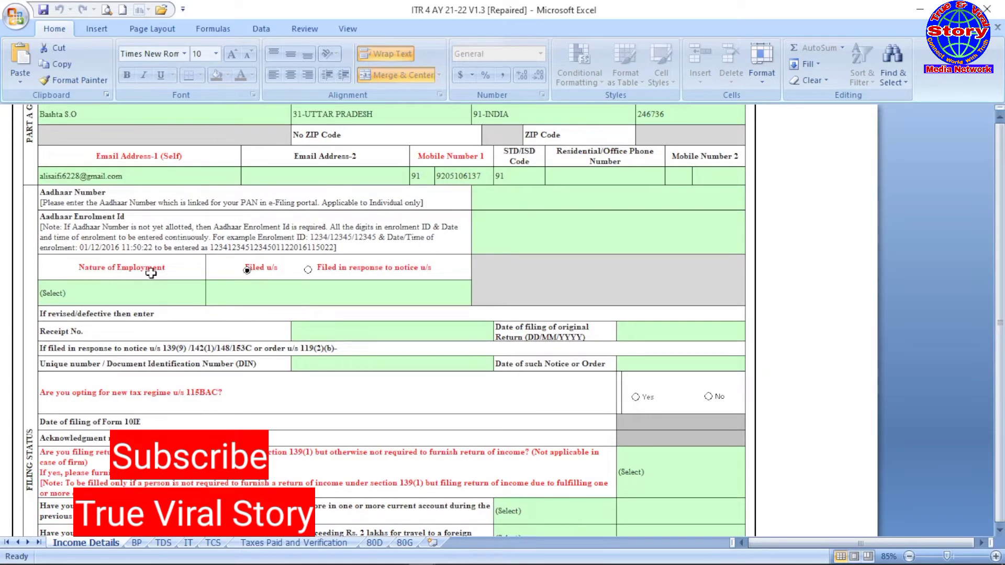
pyautogui.click(128, 295)
pyautogui.click(212, 299)
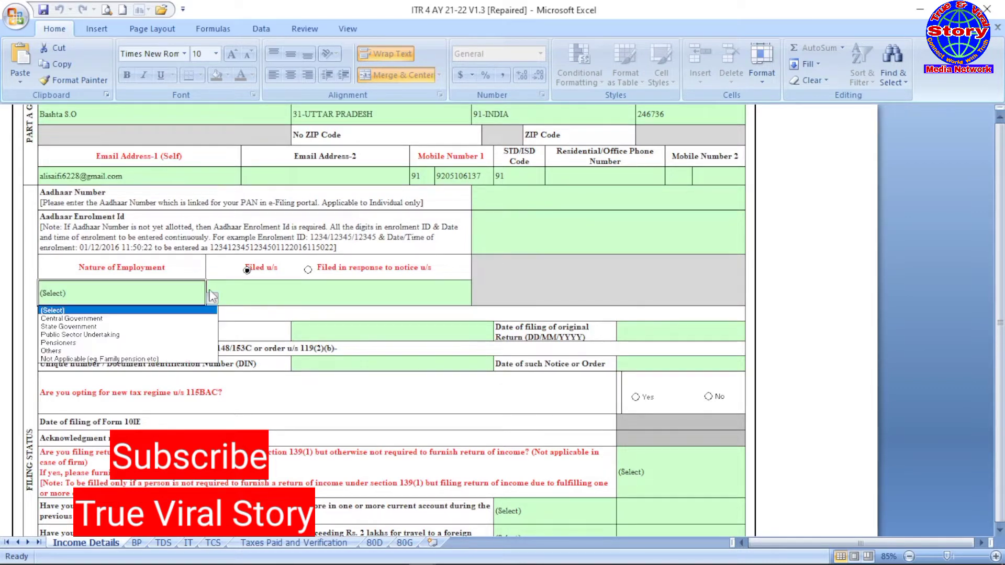
pyautogui.click(64, 352)
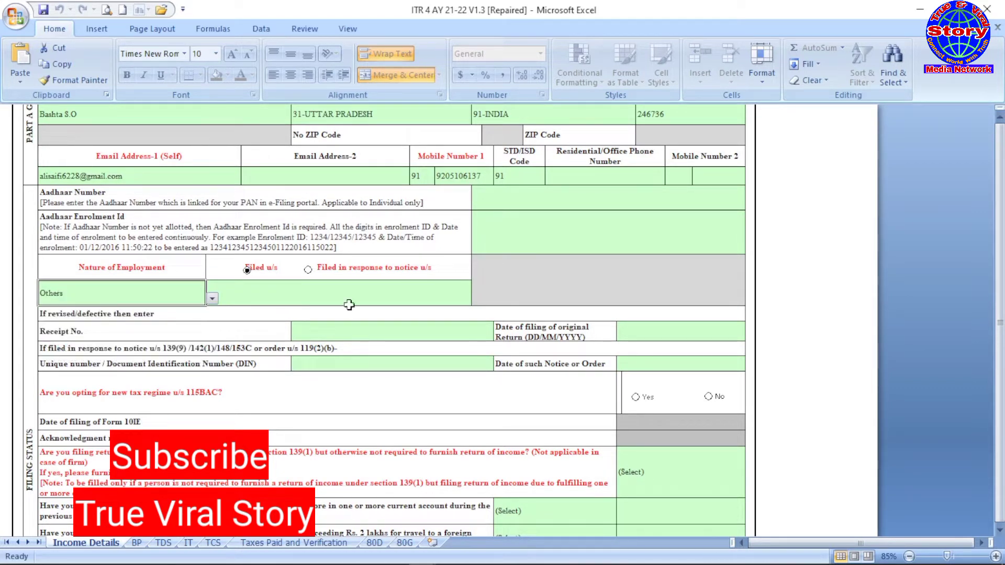
# Step: Set the Filed u/s section of the return to 139(8A)-Updated Return
pyautogui.click(369, 273)
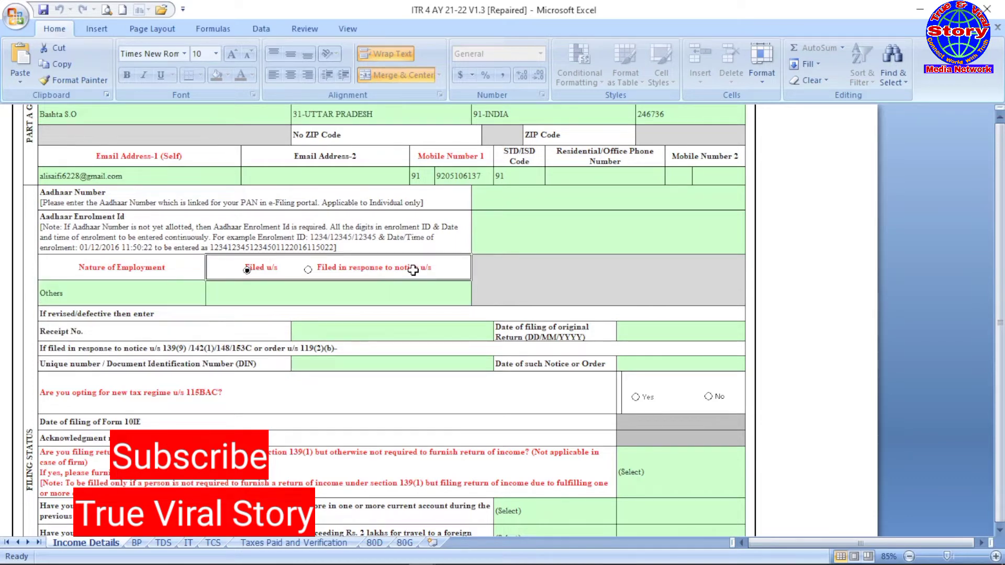
pyautogui.click(234, 293)
pyautogui.click(478, 300)
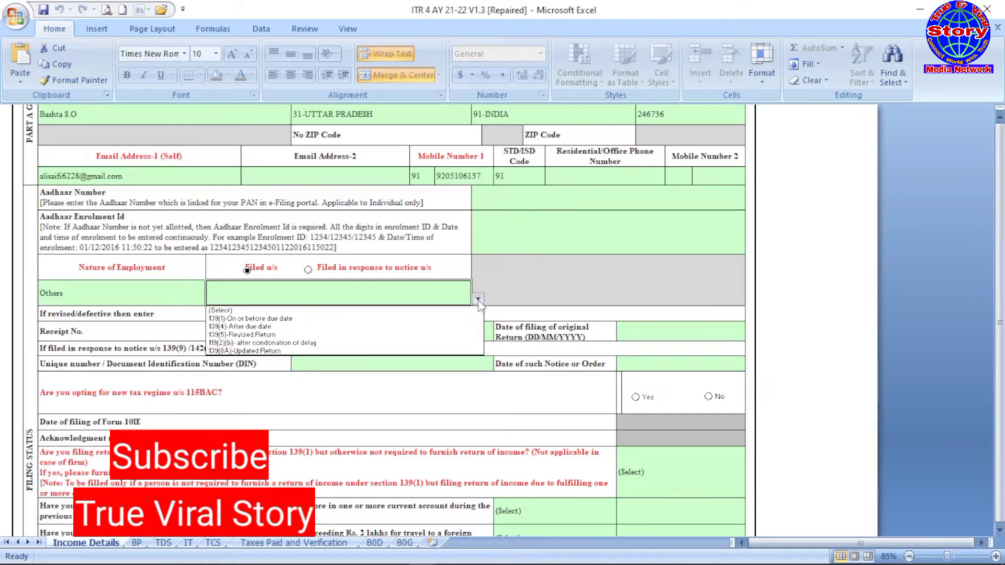
pyautogui.click(261, 351)
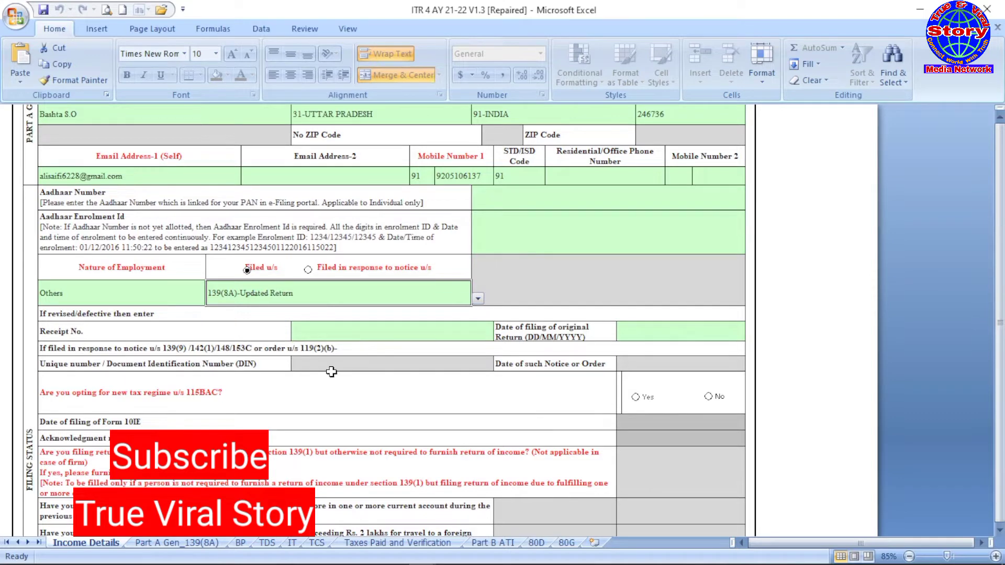
# Step: Answer No to opting for the new tax regime u/s 115BAC and confirm the change
pyautogui.scroll(-2, 332, 372)
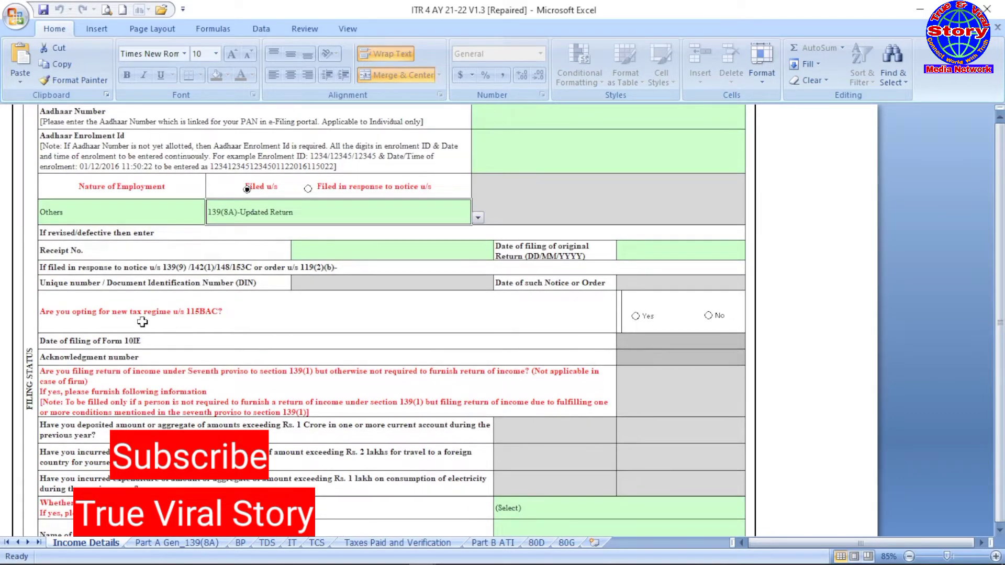
pyautogui.click(708, 316)
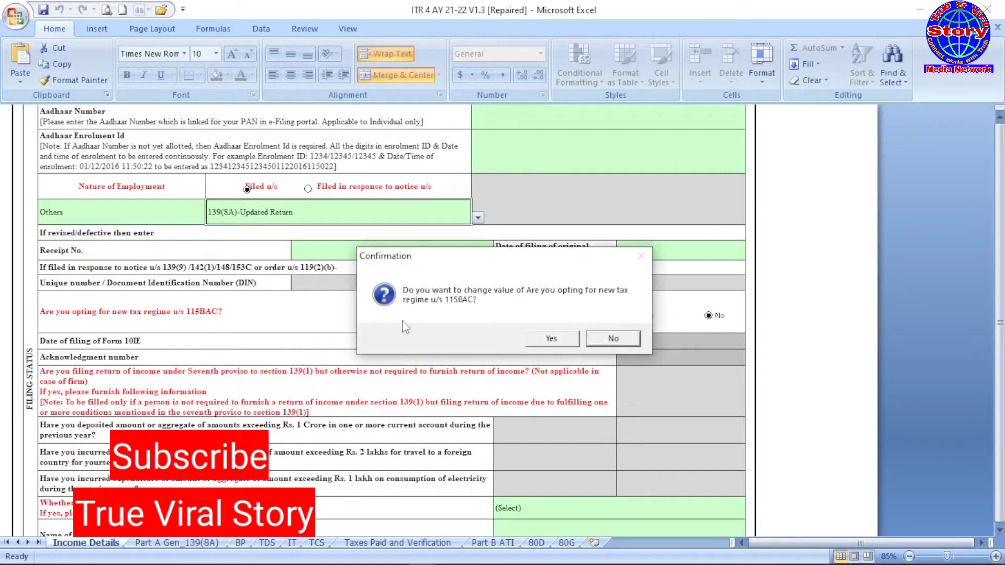
pyautogui.click(551, 339)
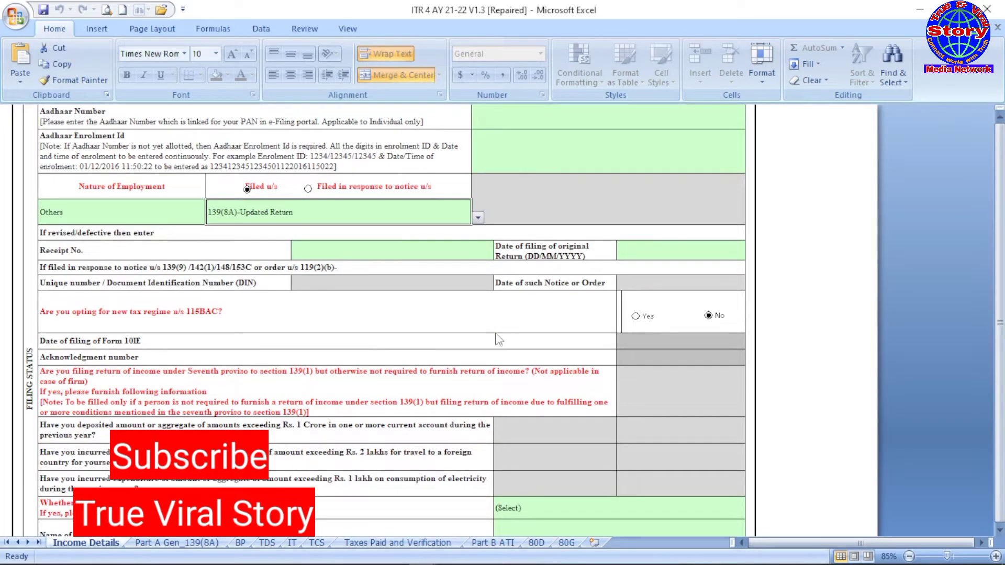
# Step: Answer No to whether the return is being filed by a representative assessee
pyautogui.scroll(-1, 628, 411)
pyautogui.scroll(-1, 577, 304)
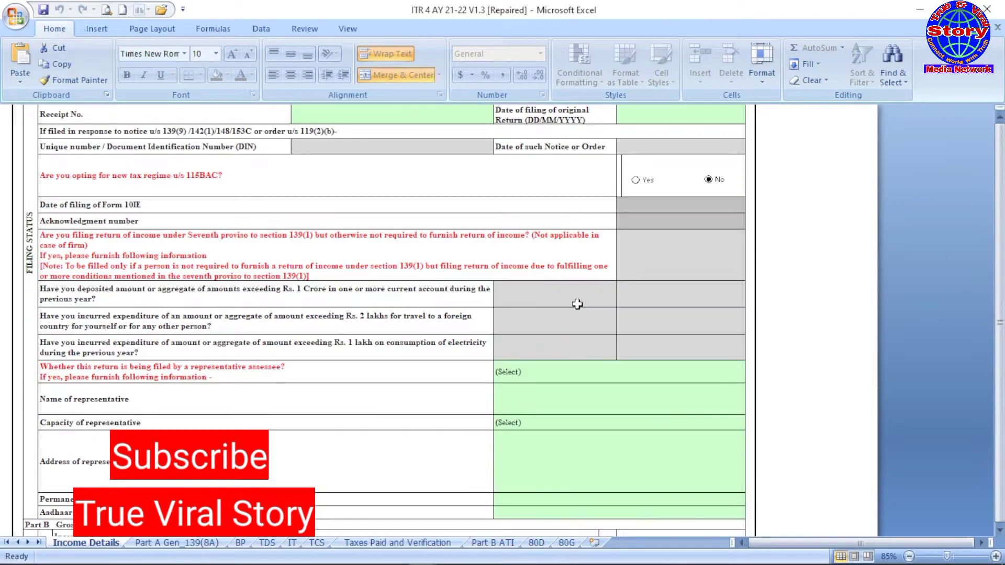
pyautogui.scroll(-1, 577, 304)
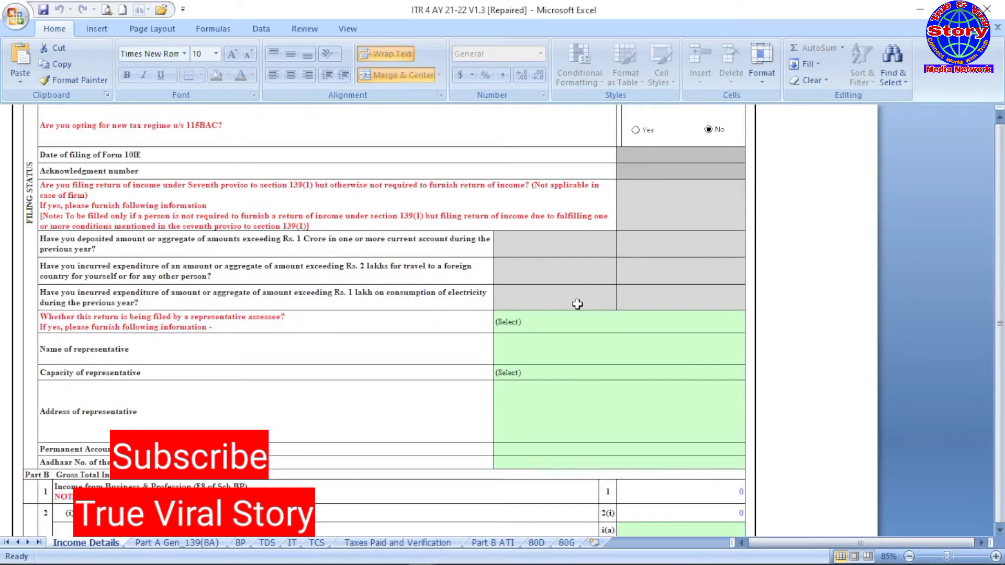
pyautogui.scroll(-1, 576, 304)
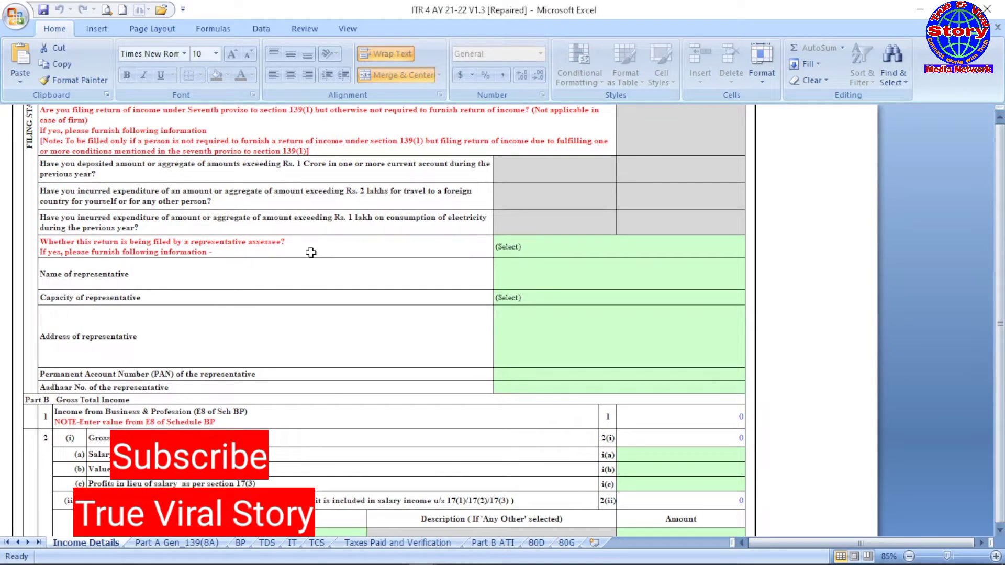
pyautogui.click(596, 248)
pyautogui.click(753, 252)
pyautogui.click(501, 279)
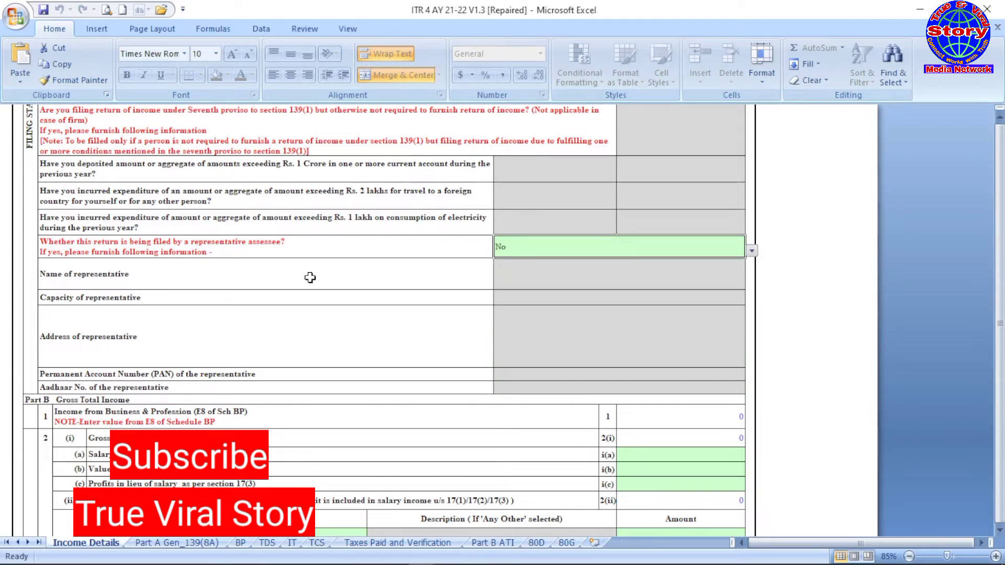
# Step: Look over the income and deduction sections of Income Details, and open the Part A Gen_139(8A) sheet
pyautogui.scroll(-1, 274, 359)
pyautogui.scroll(-10, 275, 360)
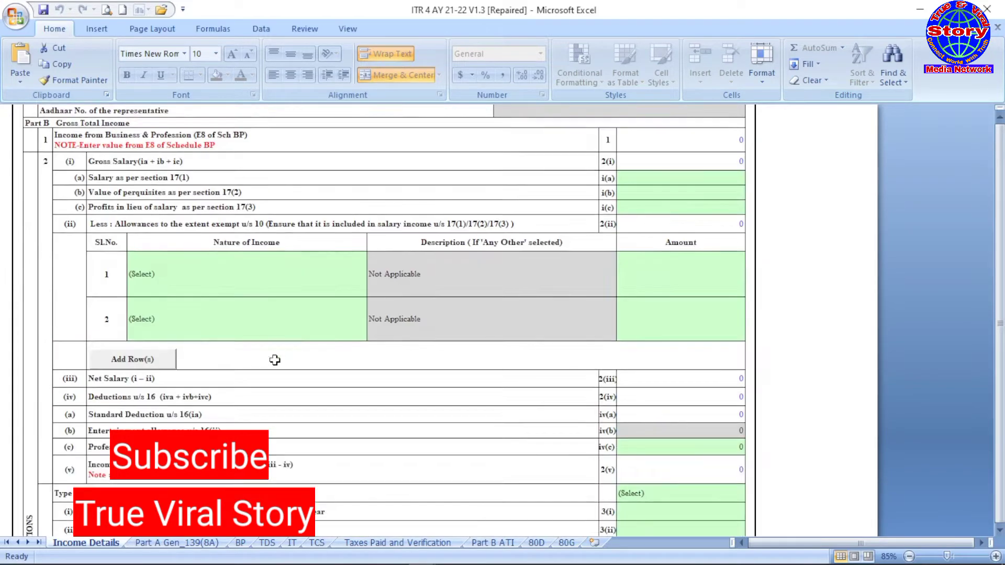
pyautogui.scroll(-15, 274, 360)
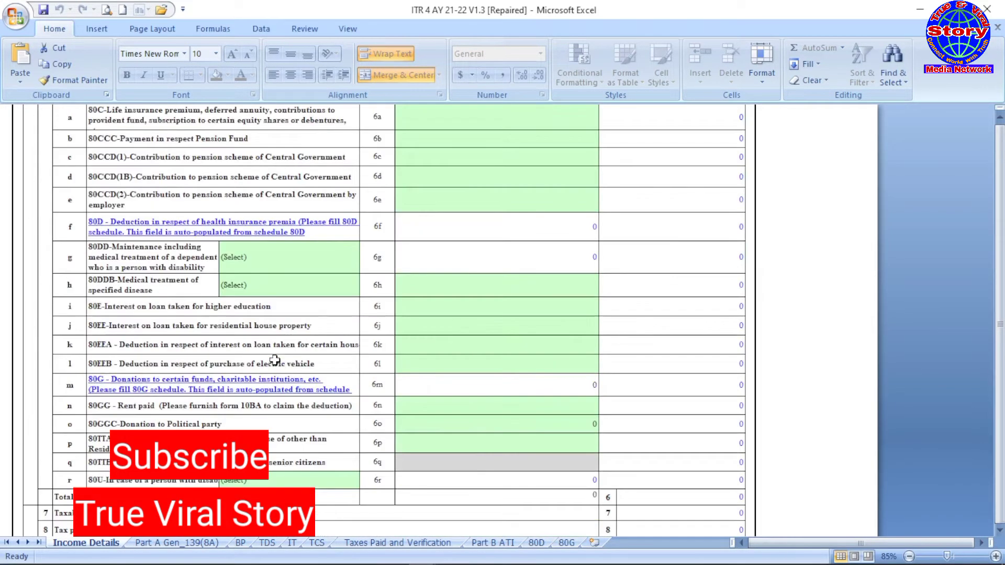
pyautogui.scroll(12, 275, 360)
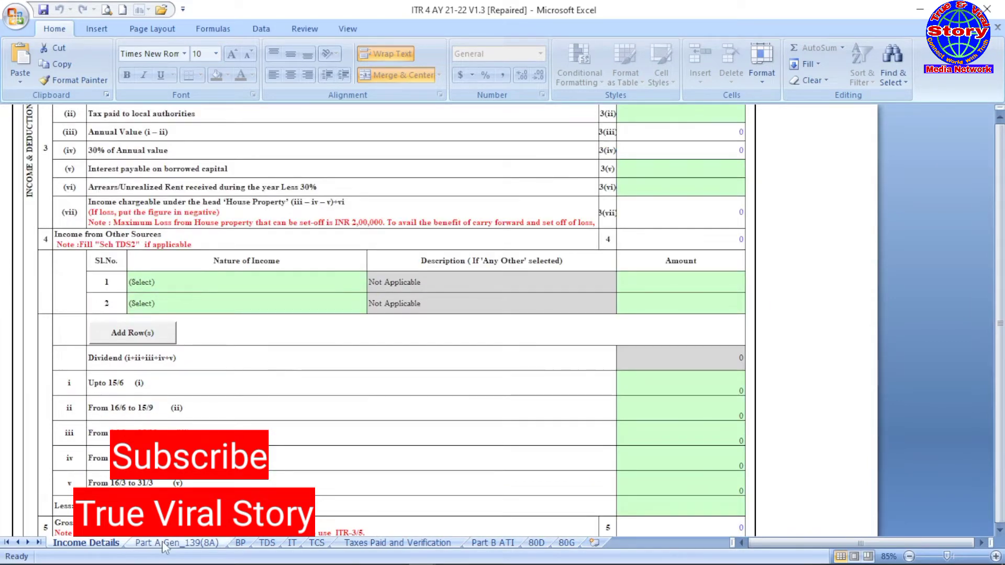
pyautogui.click(165, 543)
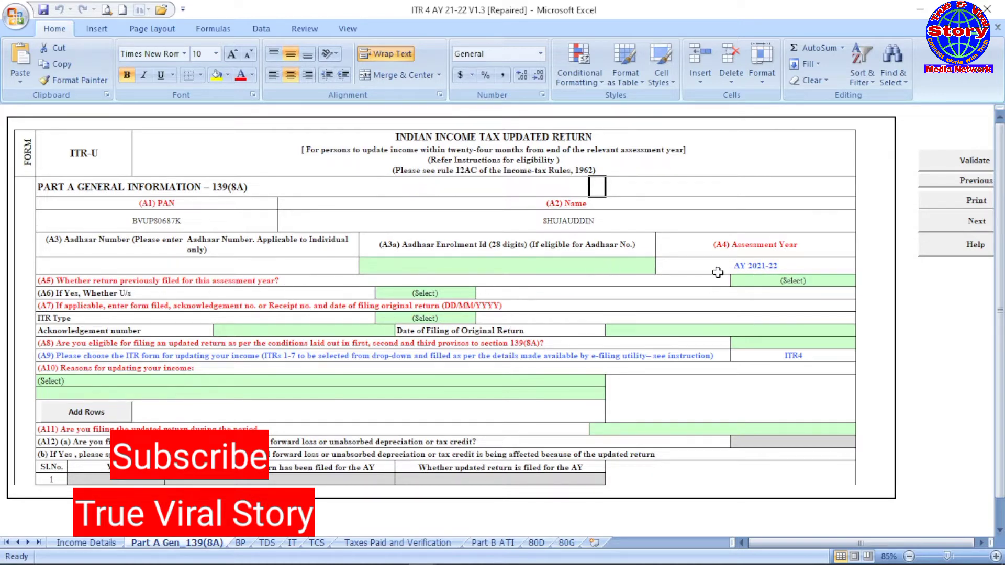
# Step: Answer No to whether a return was previously filed (A5) and Yes to eligibility for filing an updated return (A8)
pyautogui.click(761, 278)
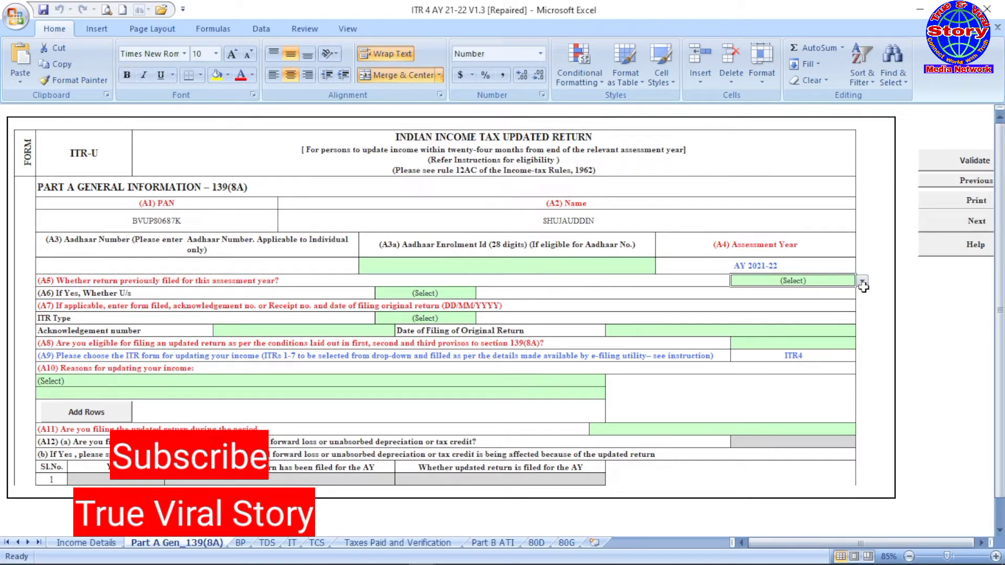
pyautogui.click(862, 282)
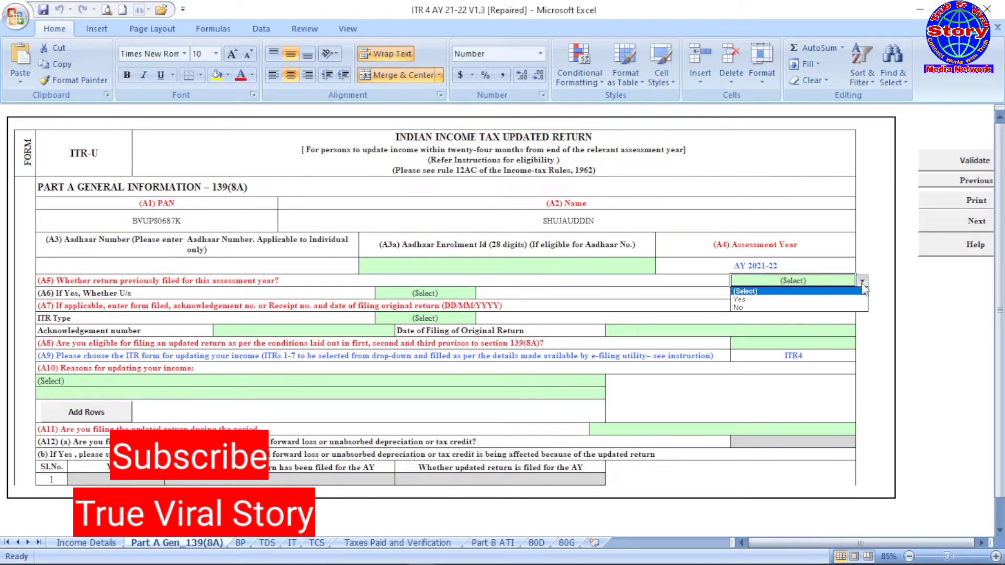
pyautogui.click(747, 309)
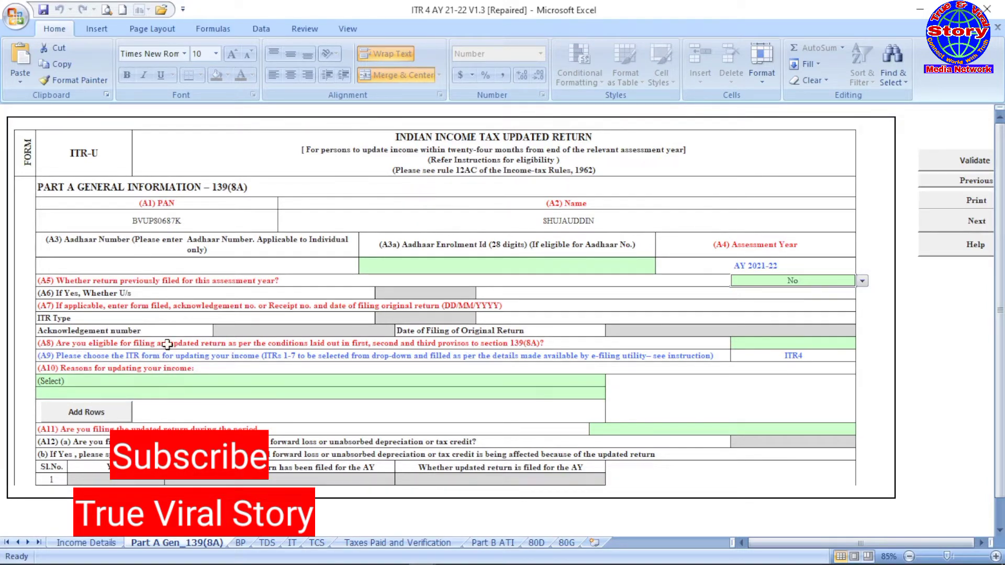
pyautogui.click(806, 343)
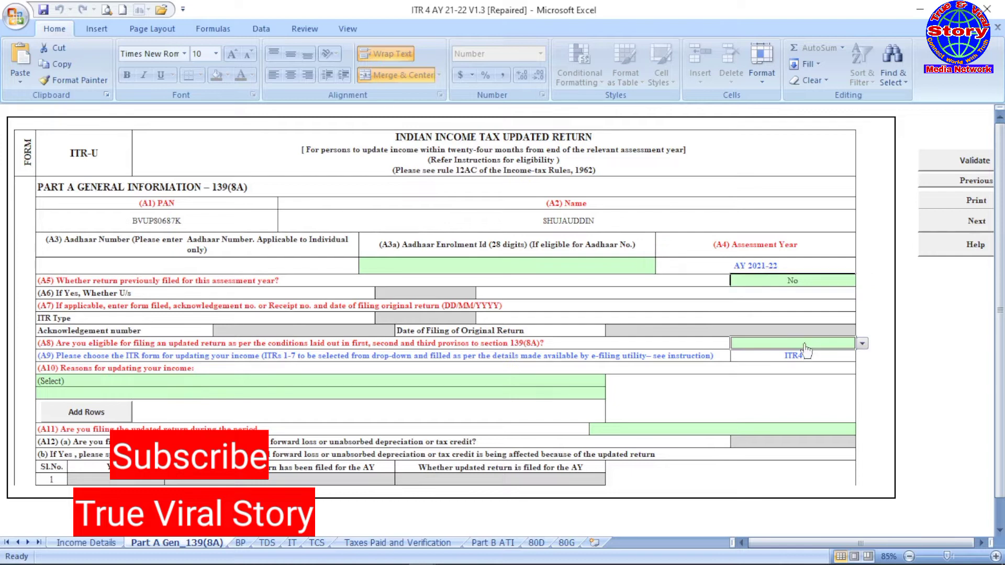
pyautogui.click(862, 344)
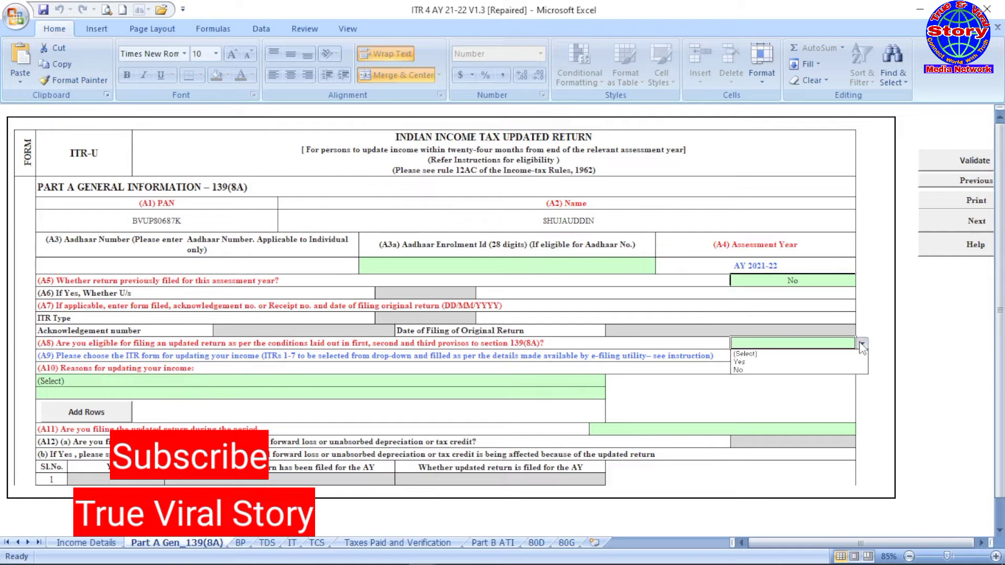
pyautogui.click(749, 363)
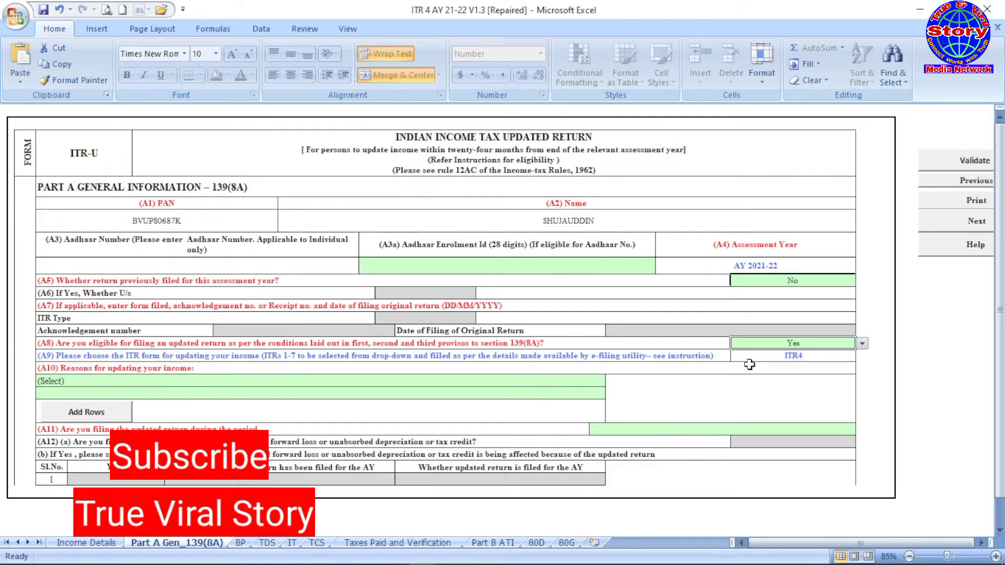
# Step: Set the reason for updating income to Return previously not filed and the A11 filing period to Up to 12 months from the end of Relevant Assessment Year
pyautogui.click(58, 381)
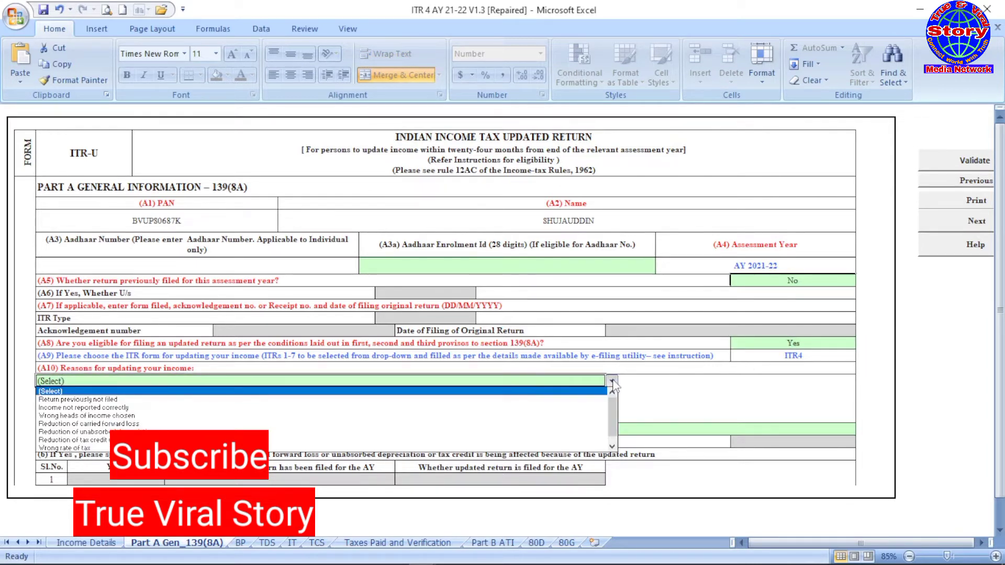
pyautogui.click(63, 400)
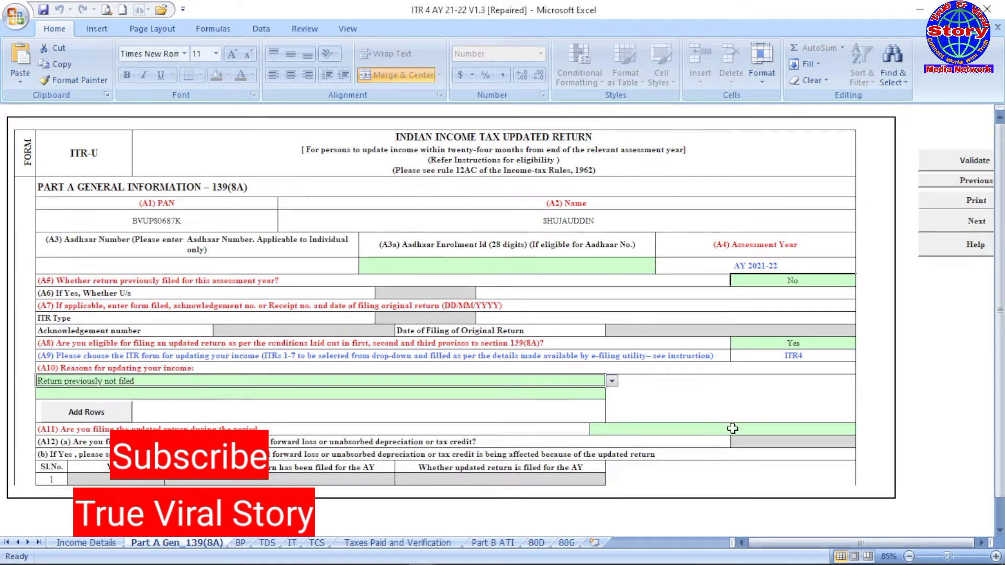
pyautogui.scroll(-3, 679, 400)
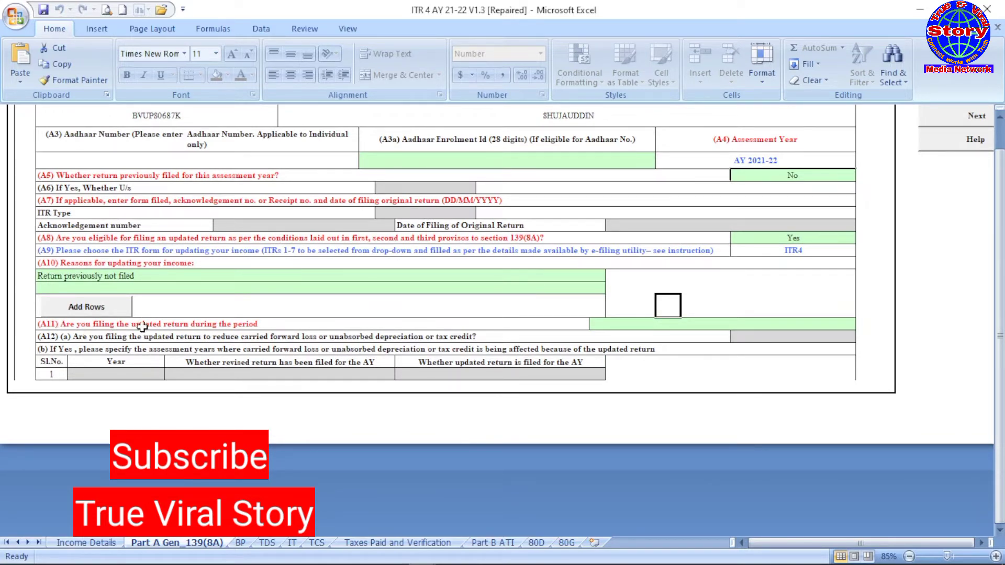
pyautogui.click(837, 324)
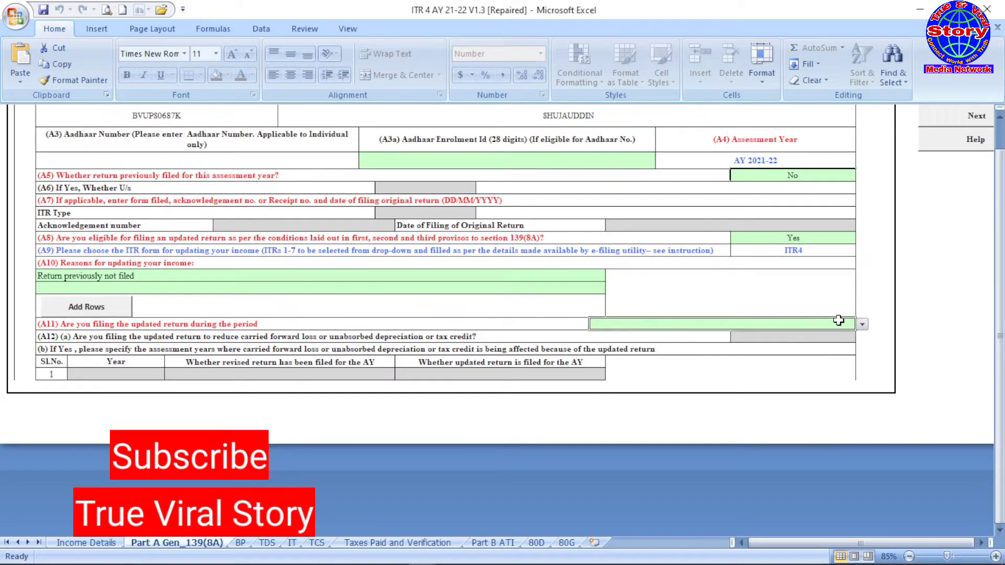
pyautogui.click(862, 325)
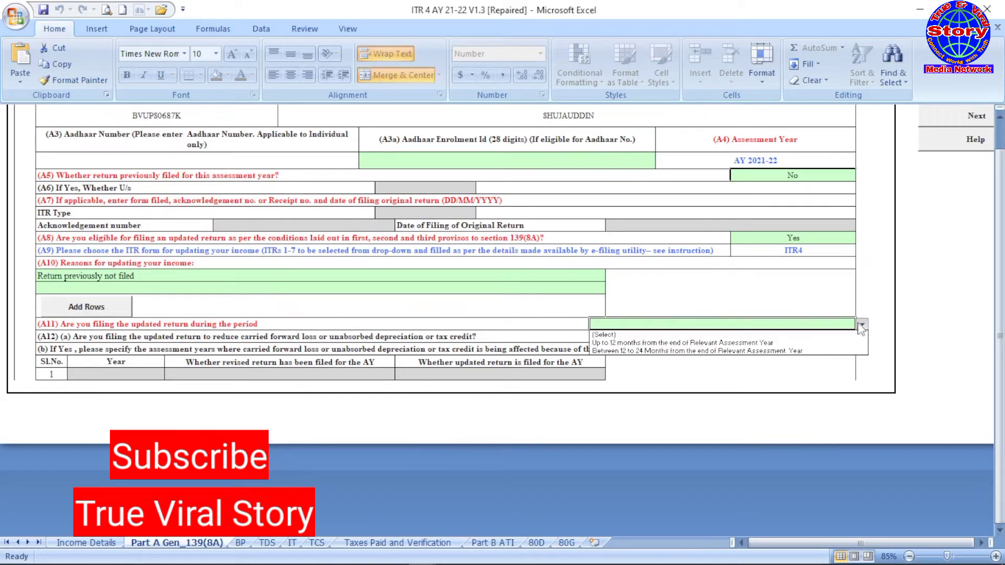
pyautogui.click(623, 344)
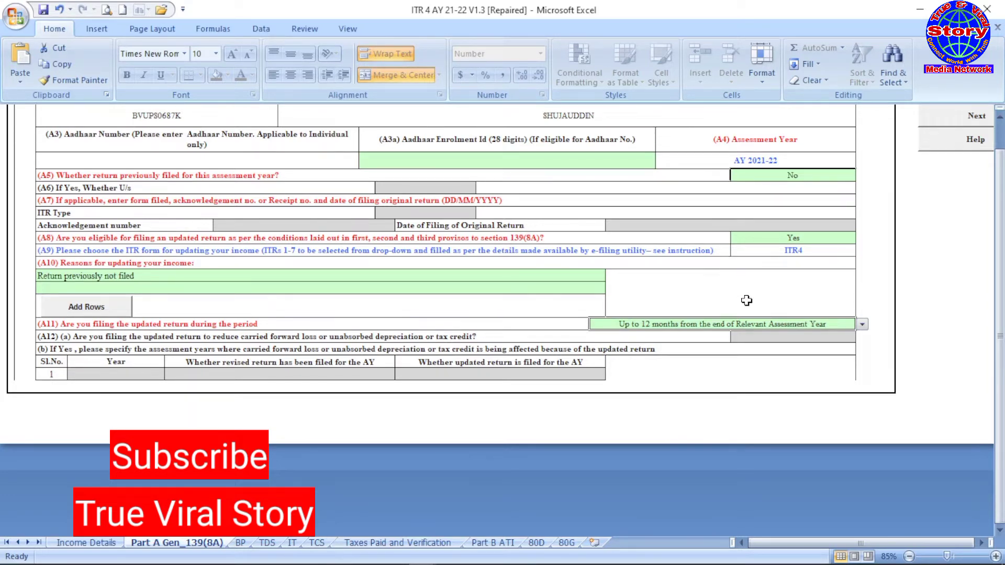
# Step: Validate the Part A Gen_139(8A) sheet and dismiss the validation message
pyautogui.scroll(3, 746, 300)
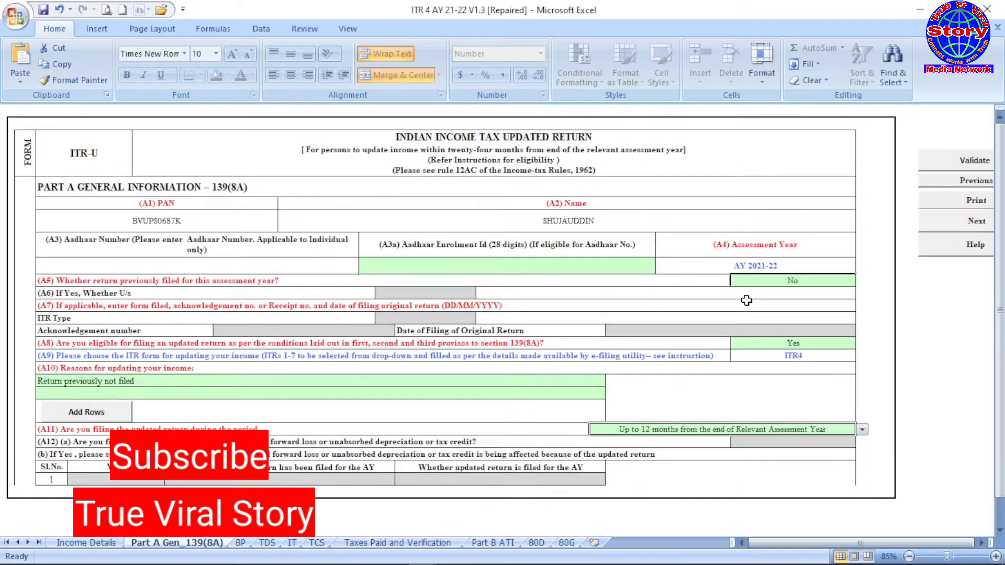
pyautogui.click(949, 165)
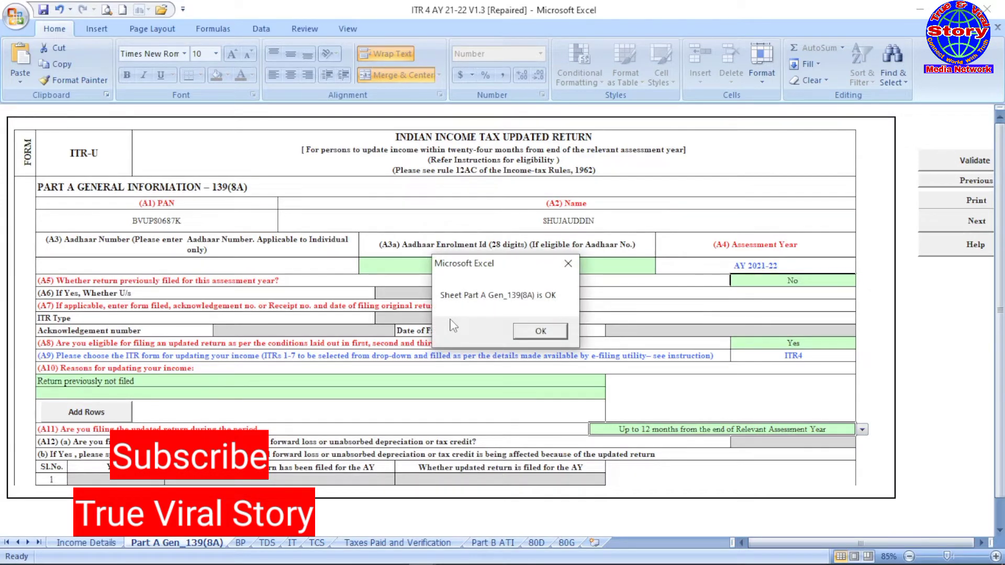
pyautogui.click(541, 332)
# Step: On the BP sheet, enter AK TRADERS as the first business name under section 44AD
pyautogui.scroll(-1, 557, 221)
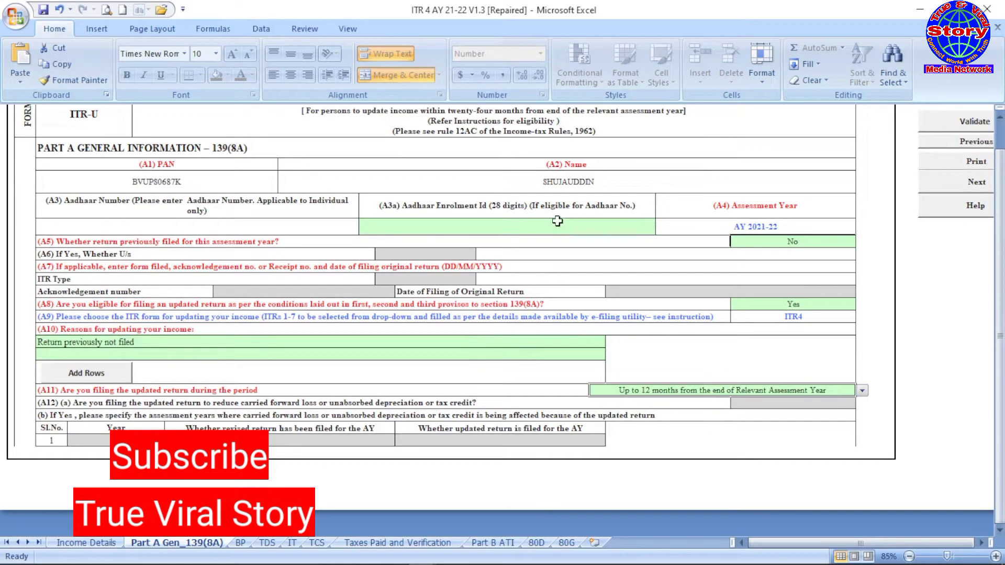
pyautogui.click(240, 543)
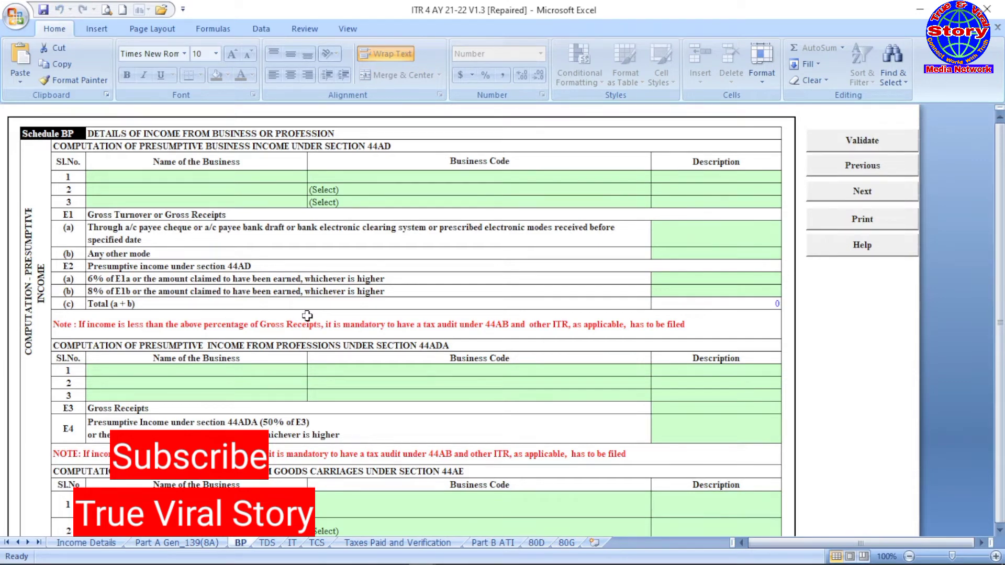
pyautogui.click(184, 178)
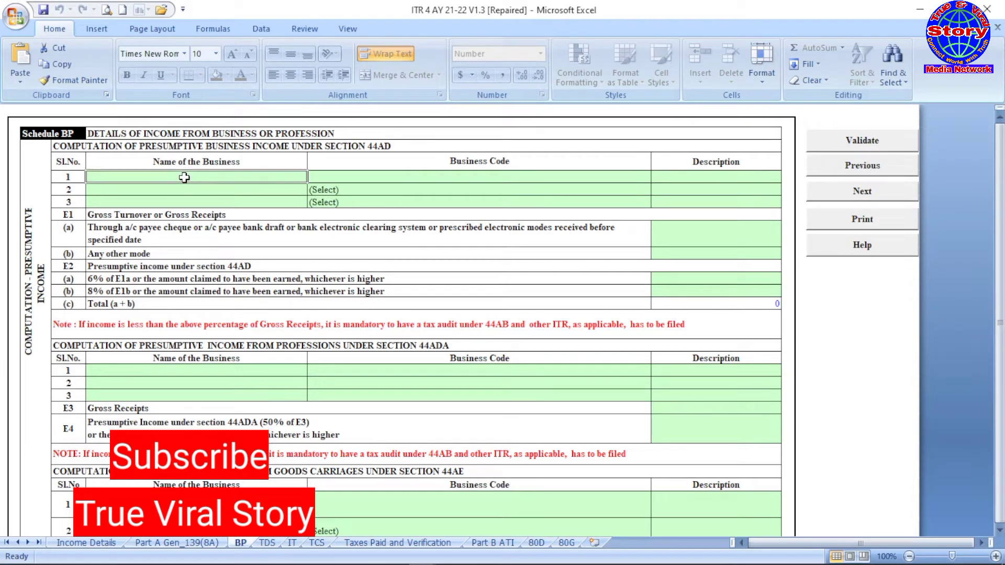
pyautogui.write('a')
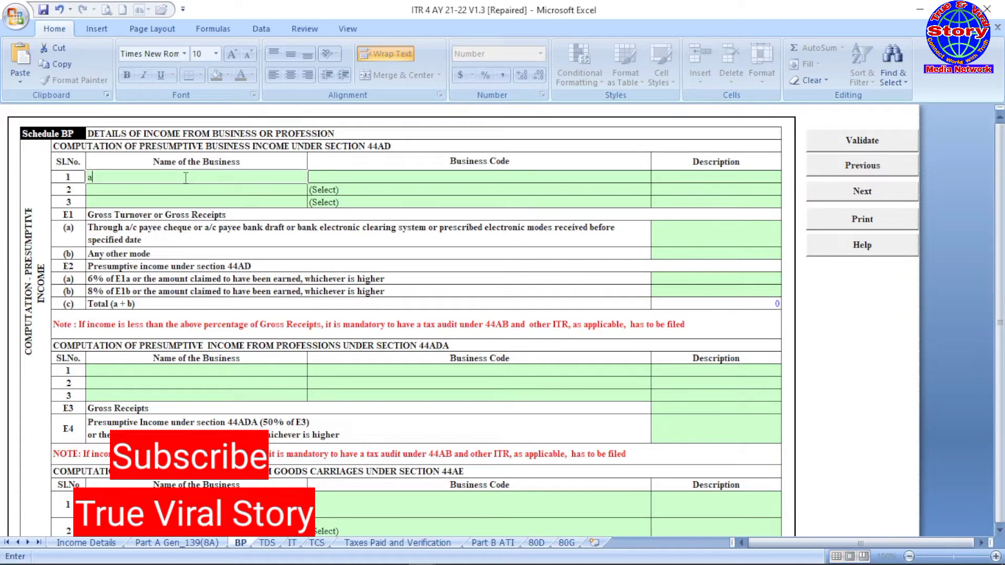
pyautogui.press('BackSpace')
pyautogui.write('AK TRADERS')
# Step: Set the business code of AK TRADERS to 09028-Retail sale of other products n.e.c
pyautogui.click(362, 177)
pyautogui.click(657, 178)
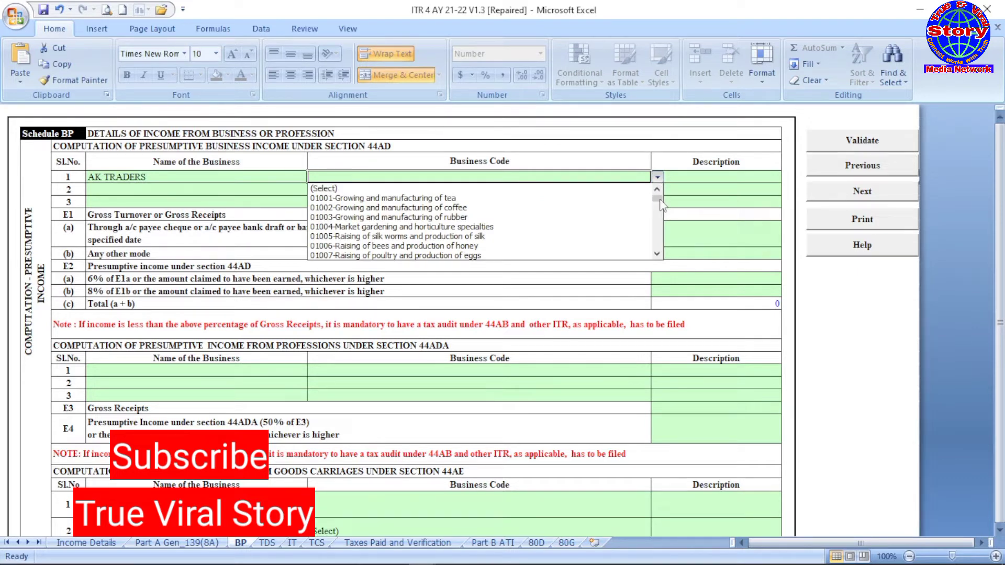
pyautogui.moveTo(658, 205); pyautogui.dragTo(659, 232)
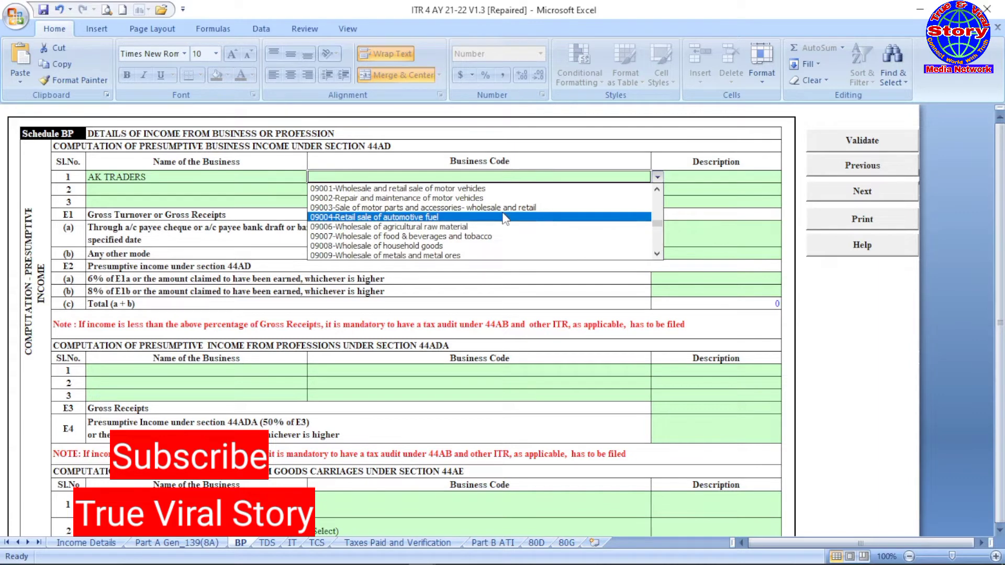
pyautogui.press('Down')
pyautogui.press('Down')
pyautogui.press('Down')
pyautogui.press('Down')
pyautogui.press('Down')
pyautogui.press('Down')
pyautogui.press('Down')
pyautogui.press('Down')
pyautogui.press('Down')
pyautogui.press('Down')
pyautogui.press('Down')
pyautogui.press('Down')
pyautogui.press('Down')
pyautogui.press('Down')
pyautogui.press('Down')
pyautogui.press('Down')
pyautogui.press('Down')
pyautogui.press('Down')
pyautogui.press('Down')
pyautogui.press('Down')
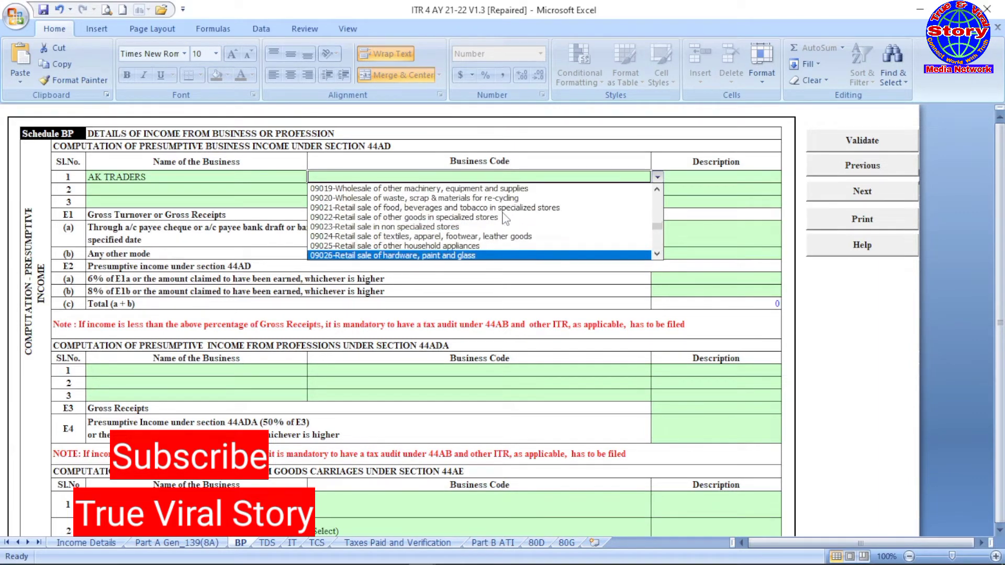
pyautogui.press('Down')
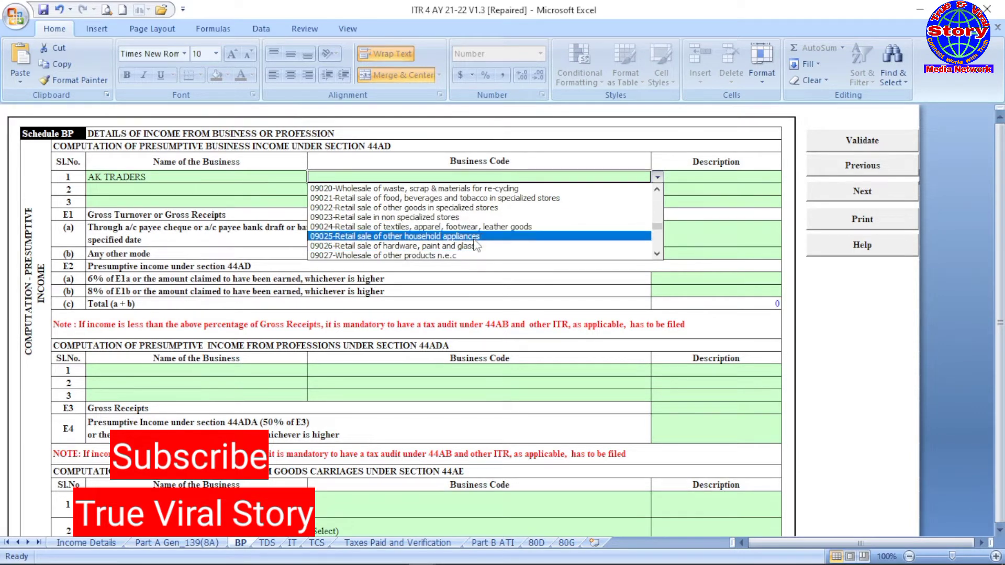
pyautogui.press('Down')
pyautogui.press('Down')
pyautogui.press('Down')
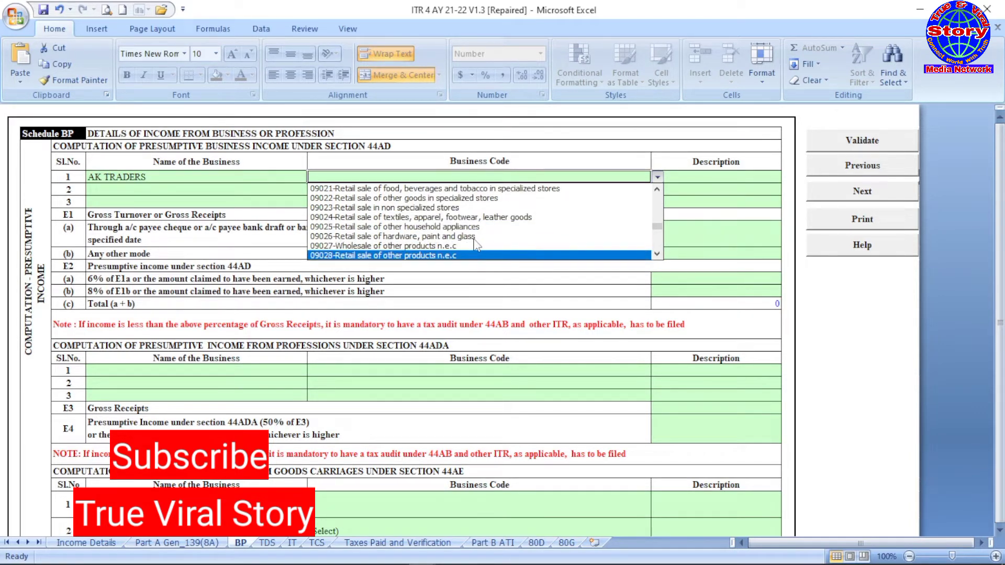
pyautogui.click(446, 256)
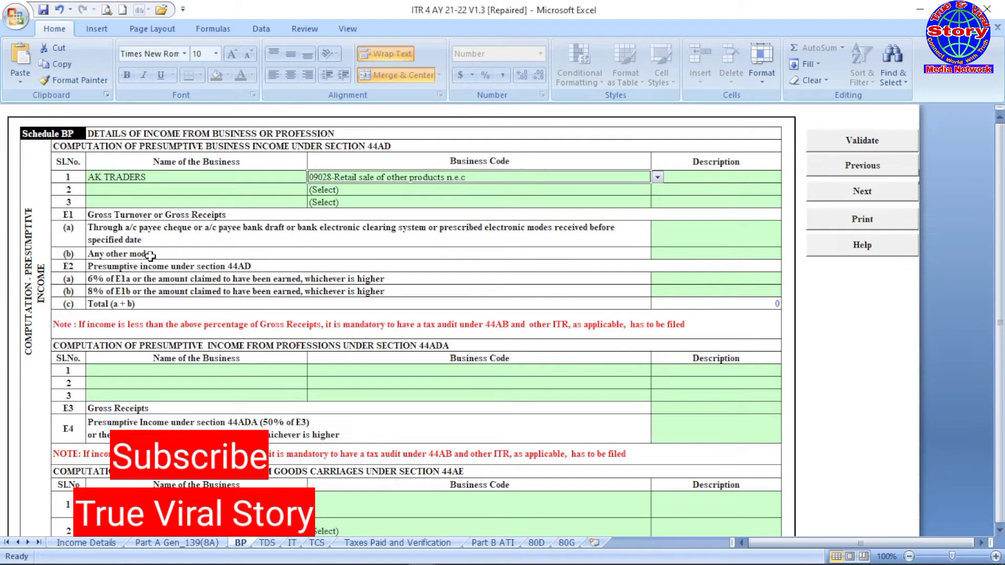
# Step: Enter 1962555 as the gross turnover received through any other mode (E1b)
pyautogui.click(248, 268)
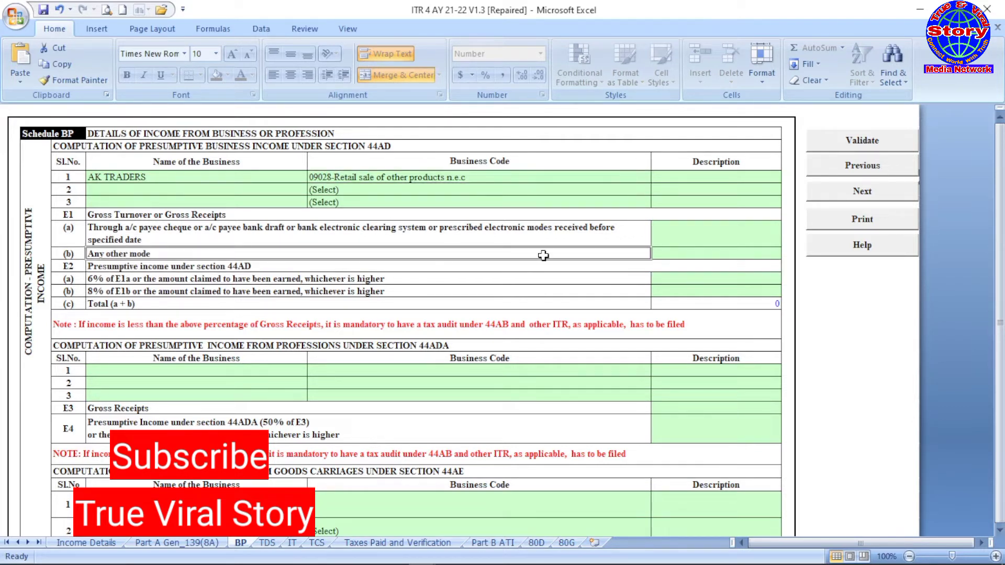
pyautogui.click(697, 253)
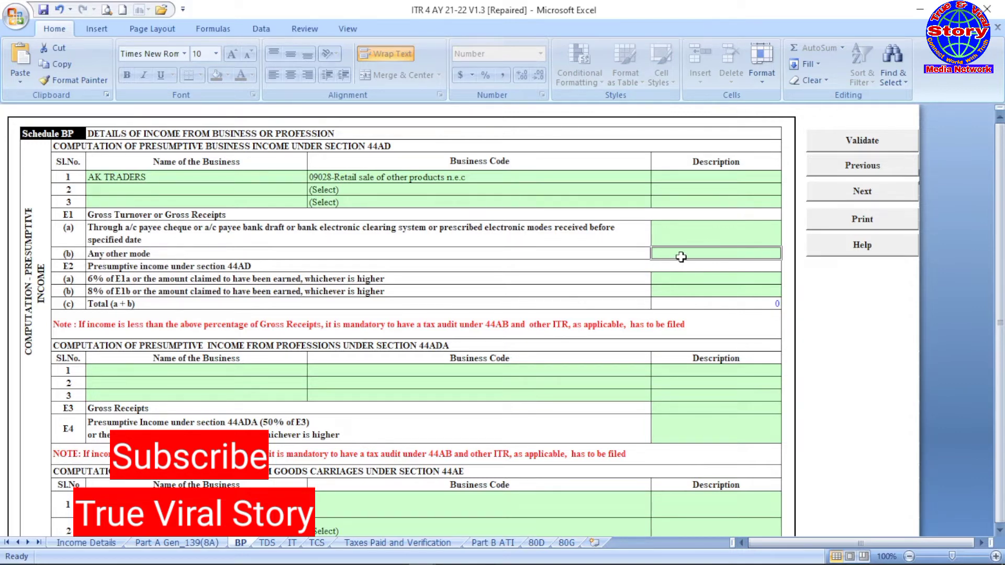
pyautogui.write('1')
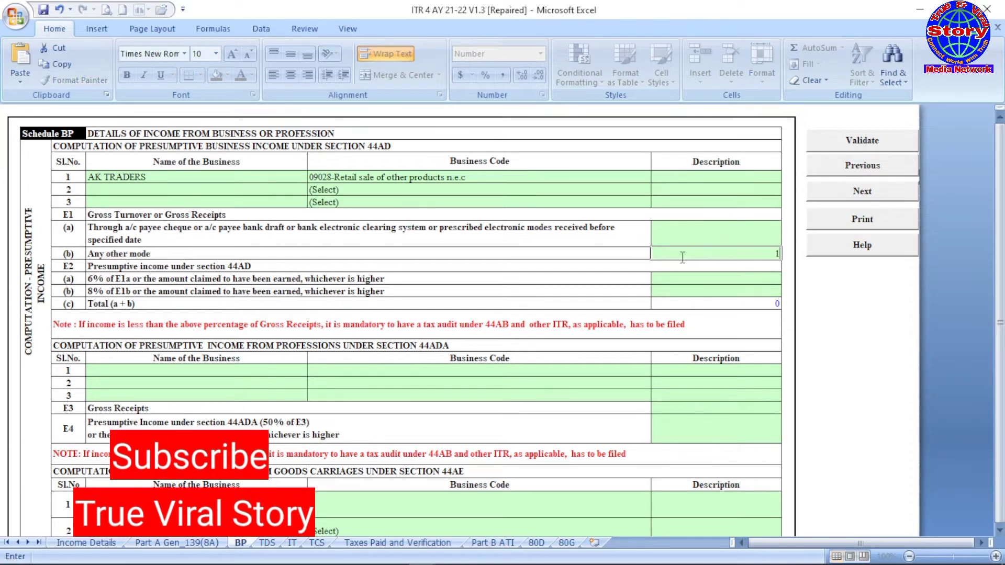
pyautogui.write('962555')
# Step: Enter 495620 as the section 44AD presumptive income in the 8% row (E2b)
pyautogui.click(675, 280)
pyautogui.click(671, 293)
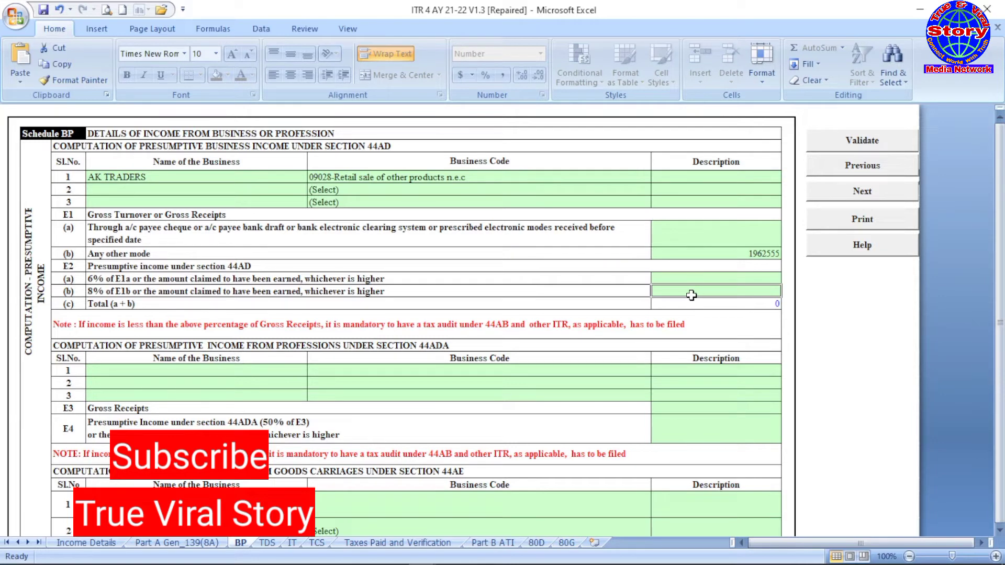
pyautogui.write('495622')
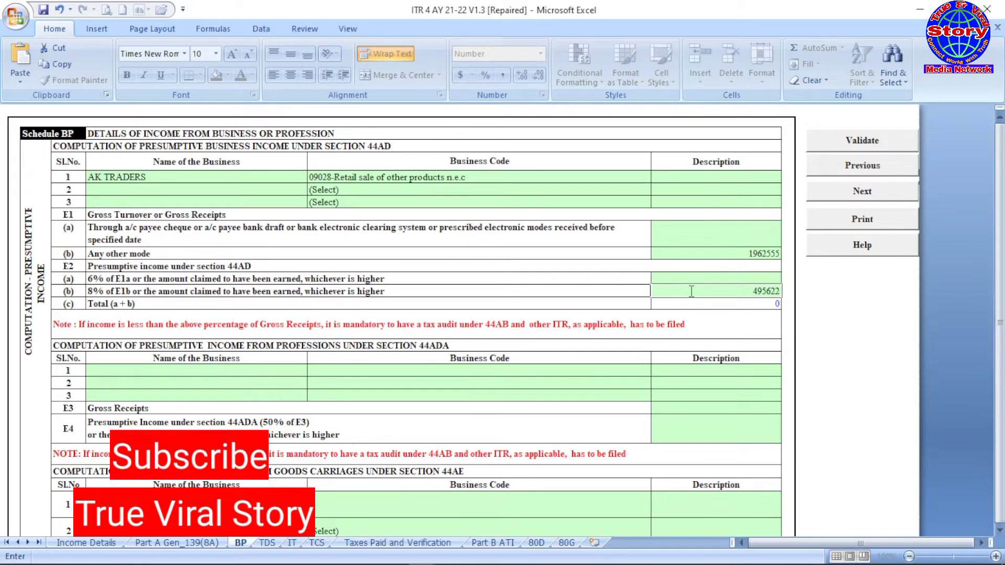
pyautogui.press('BackSpace')
pyautogui.write('0')
pyautogui.click(846, 324)
# Step: Go through the remaining parts of Schedule BP to the Financial Particulars of the Business section (E11 to E25)
pyautogui.scroll(-1, 588, 313)
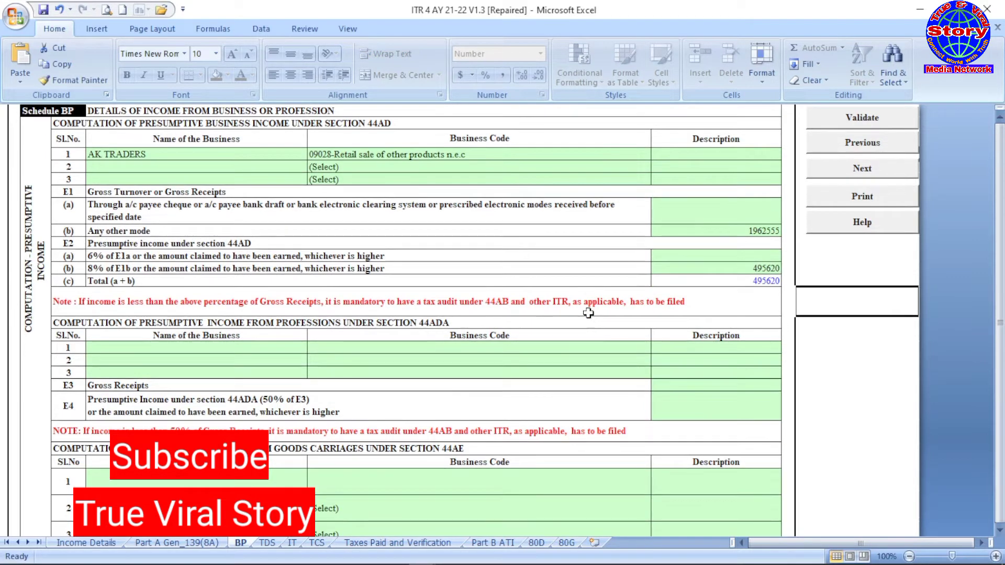
pyautogui.scroll(-4, 437, 300)
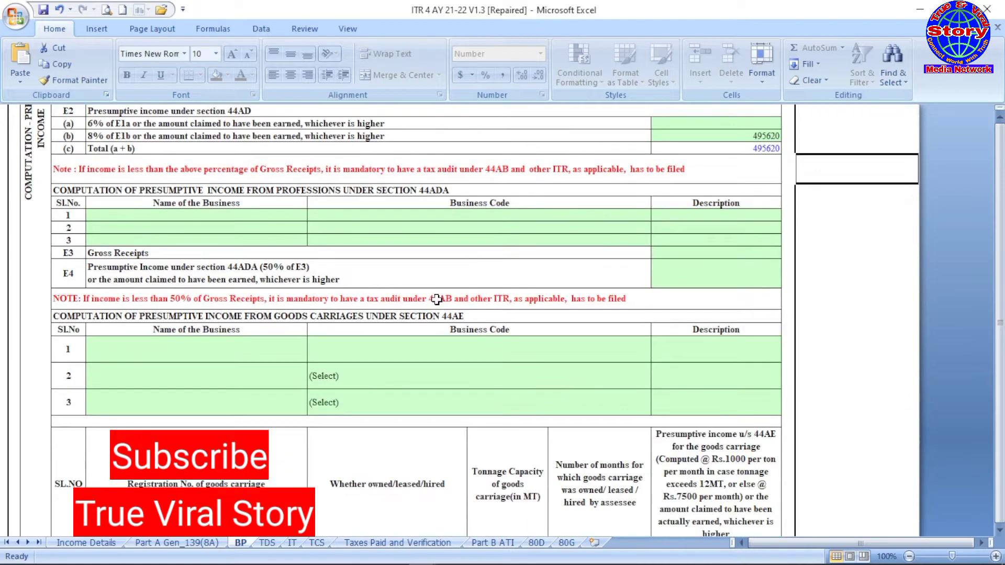
pyautogui.scroll(-3, 437, 299)
pyautogui.scroll(-15, 438, 299)
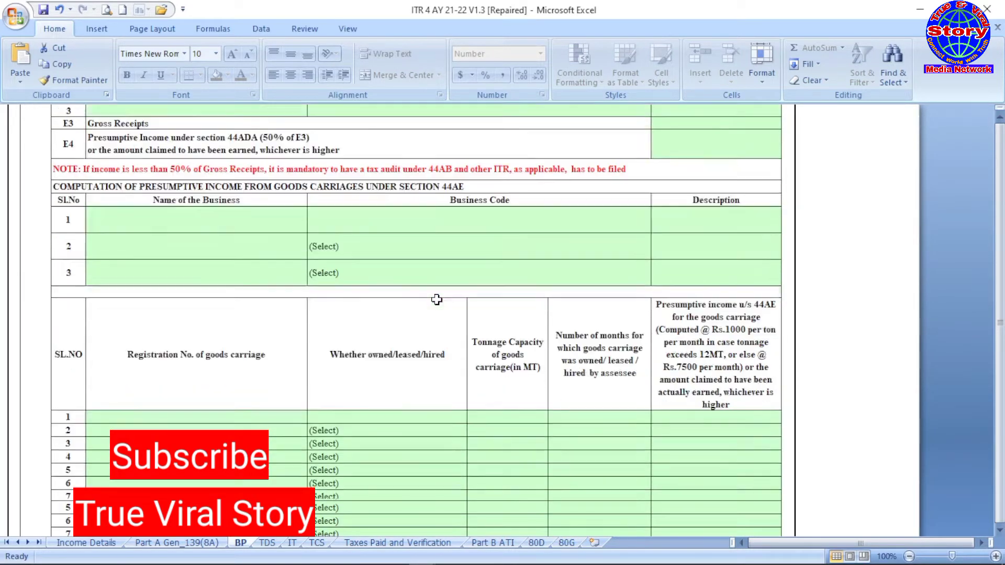
pyautogui.scroll(-3, 405, 332)
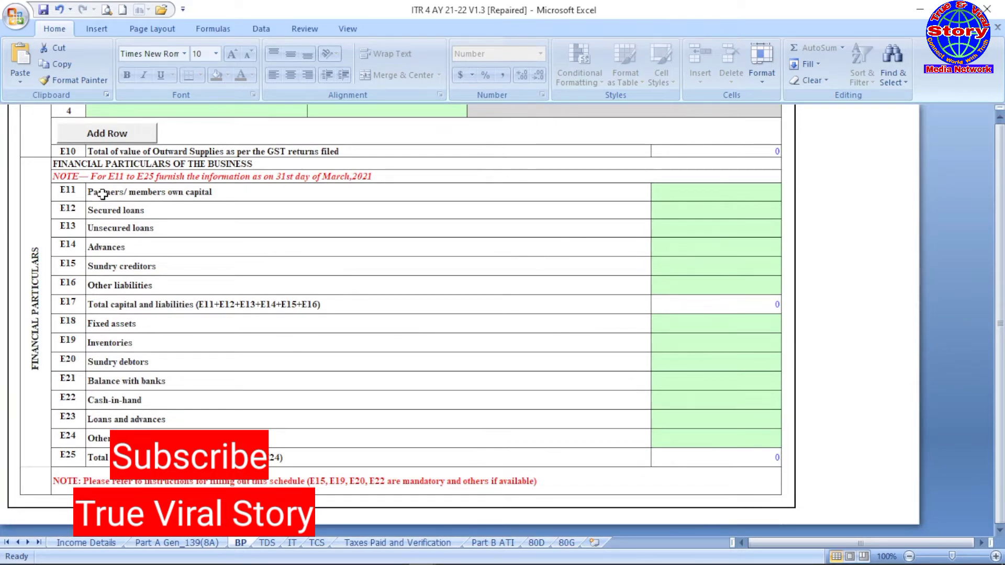
pyautogui.click(111, 179)
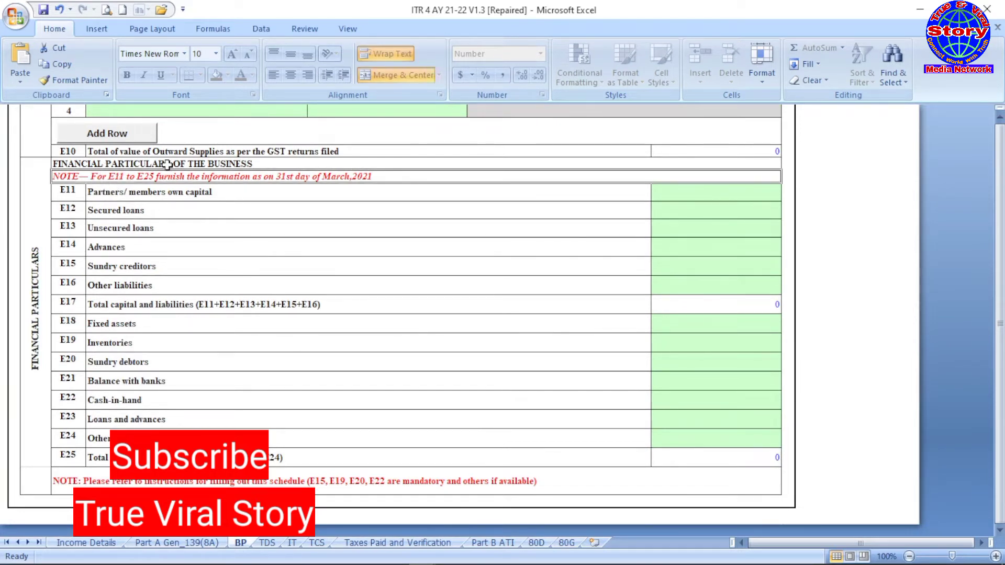